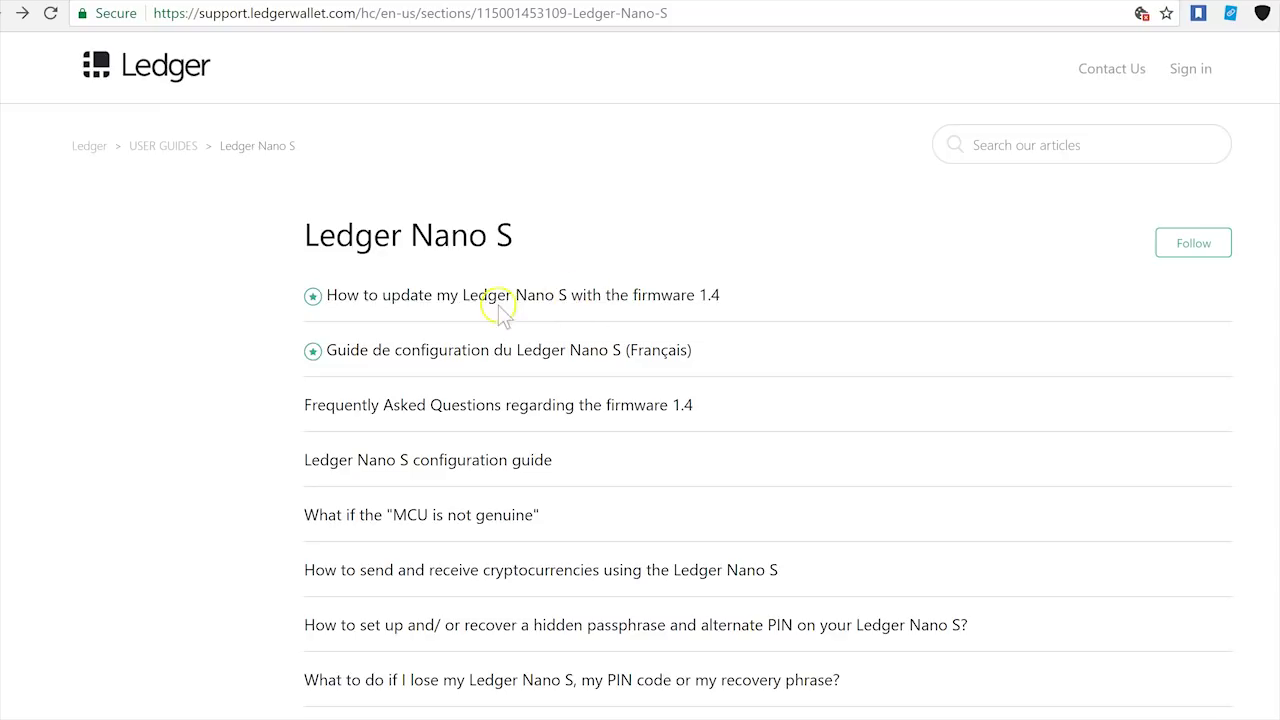
# - Open the 'How to update my Ledger Nano S with the firmware 1.4' guide and read through Step 2
pyautogui.click(669, 300)
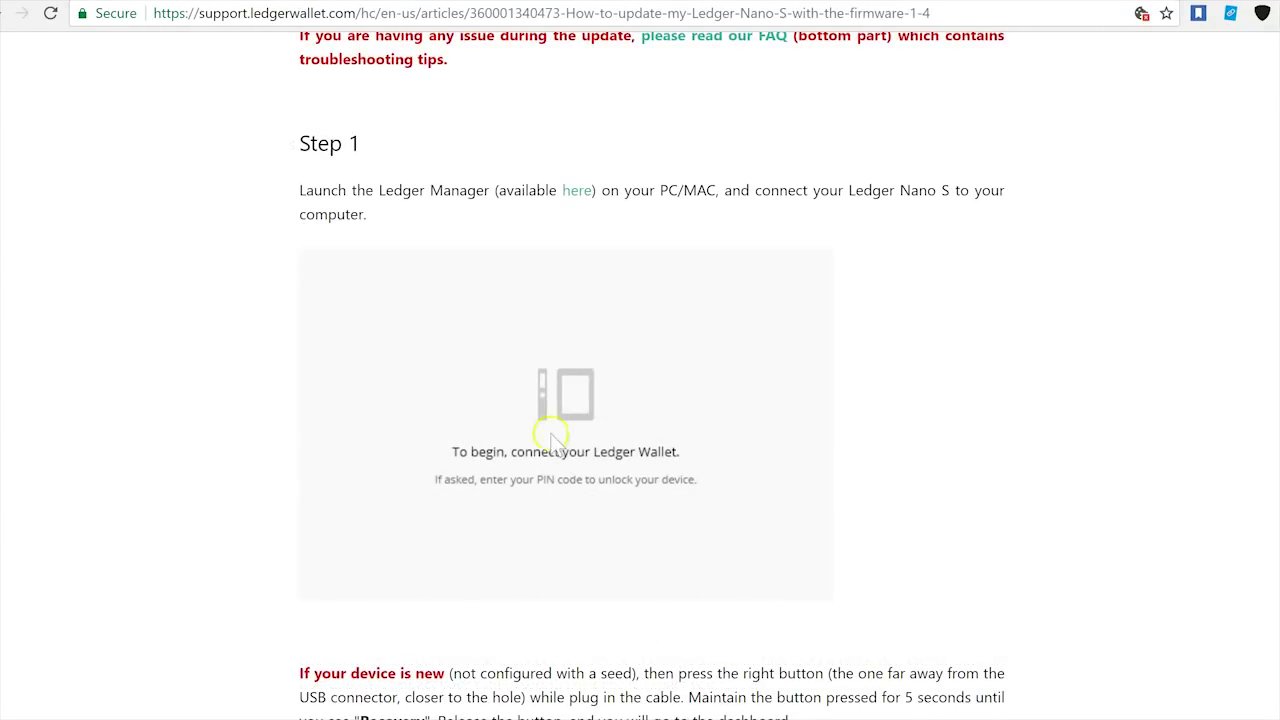
pyautogui.scroll(-5, 537, 455)
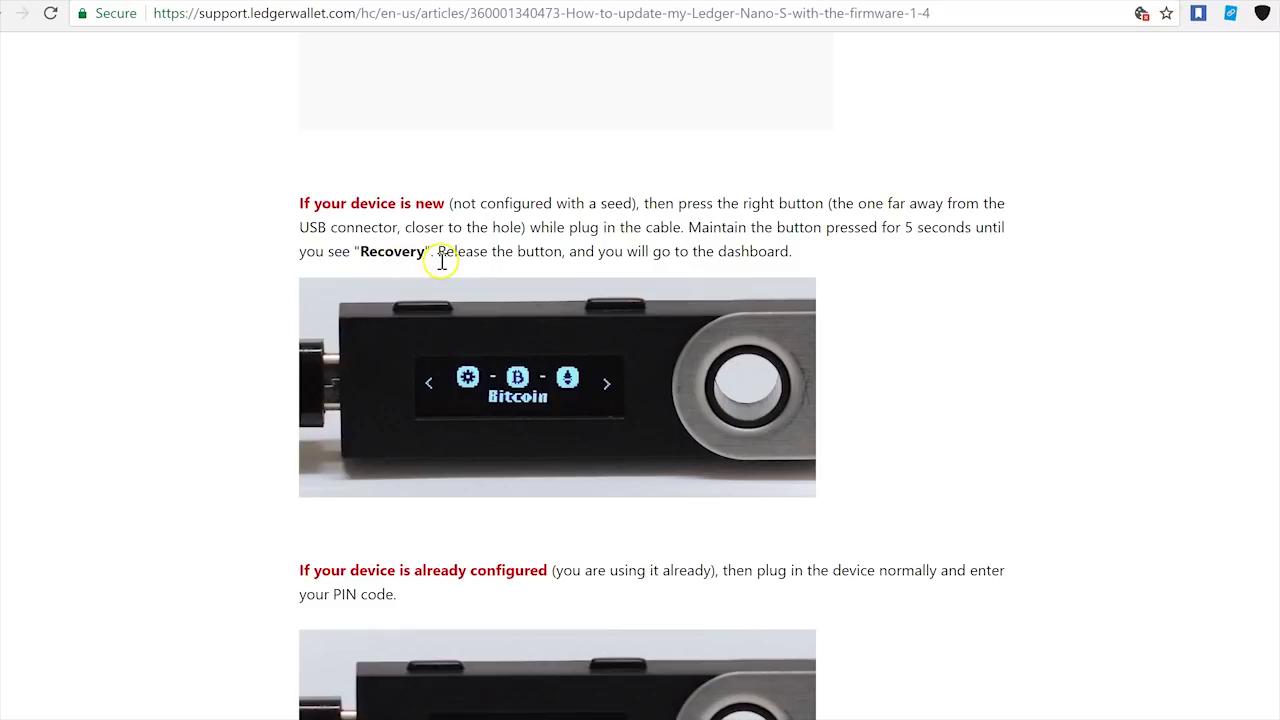
pyautogui.scroll(-2, 602, 411)
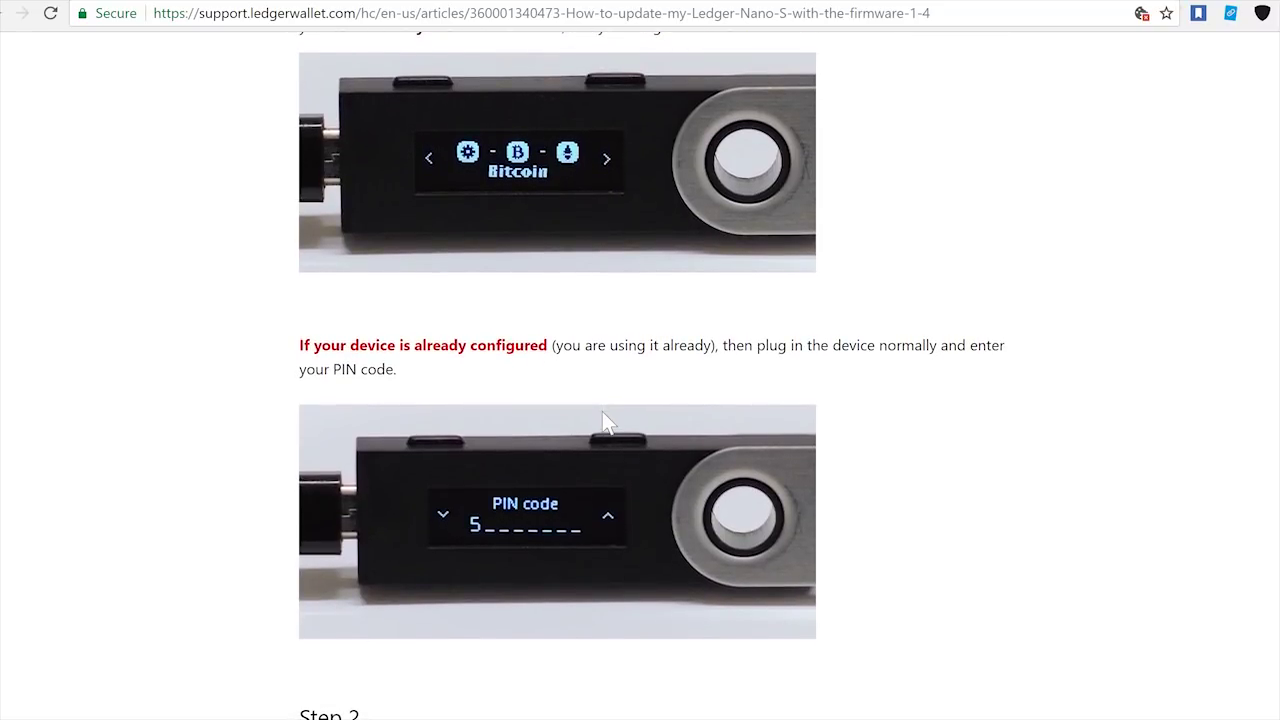
pyautogui.scroll(-1, 603, 414)
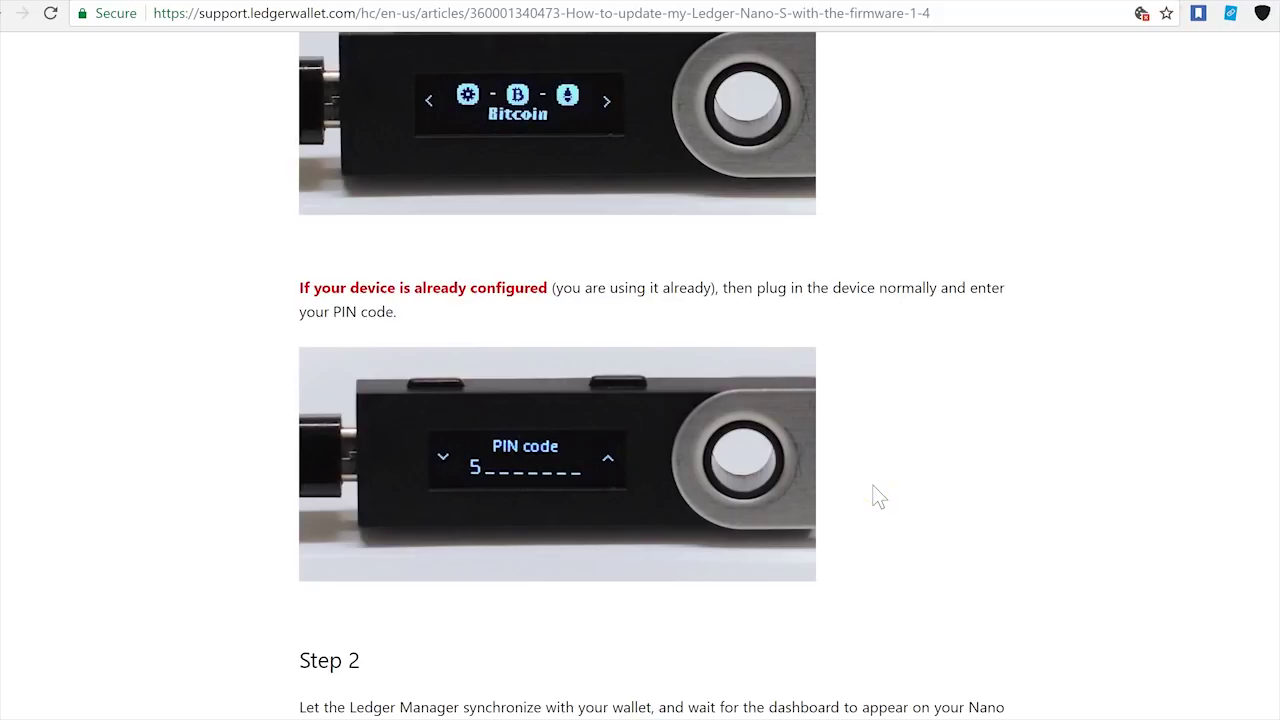
pyautogui.scroll(-1, 878, 497)
pyautogui.scroll(-1, 878, 497)
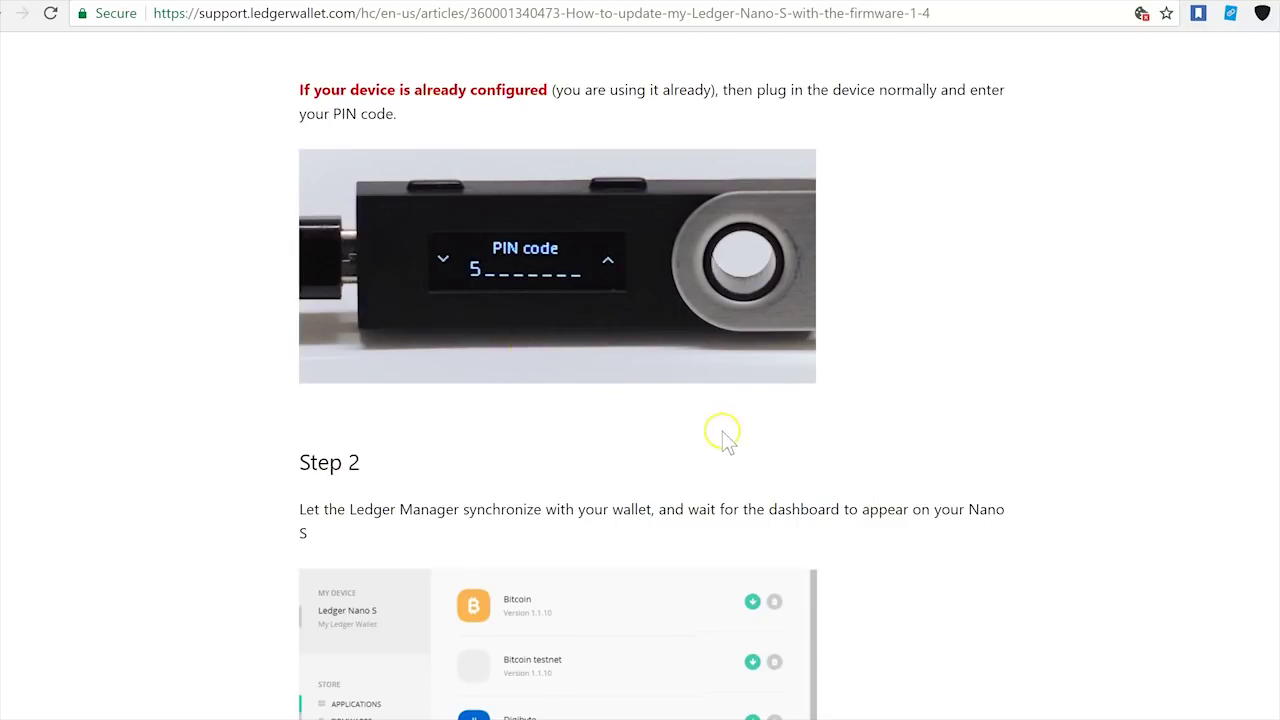
pyautogui.scroll(-3, 722, 431)
pyautogui.scroll(-1, 722, 432)
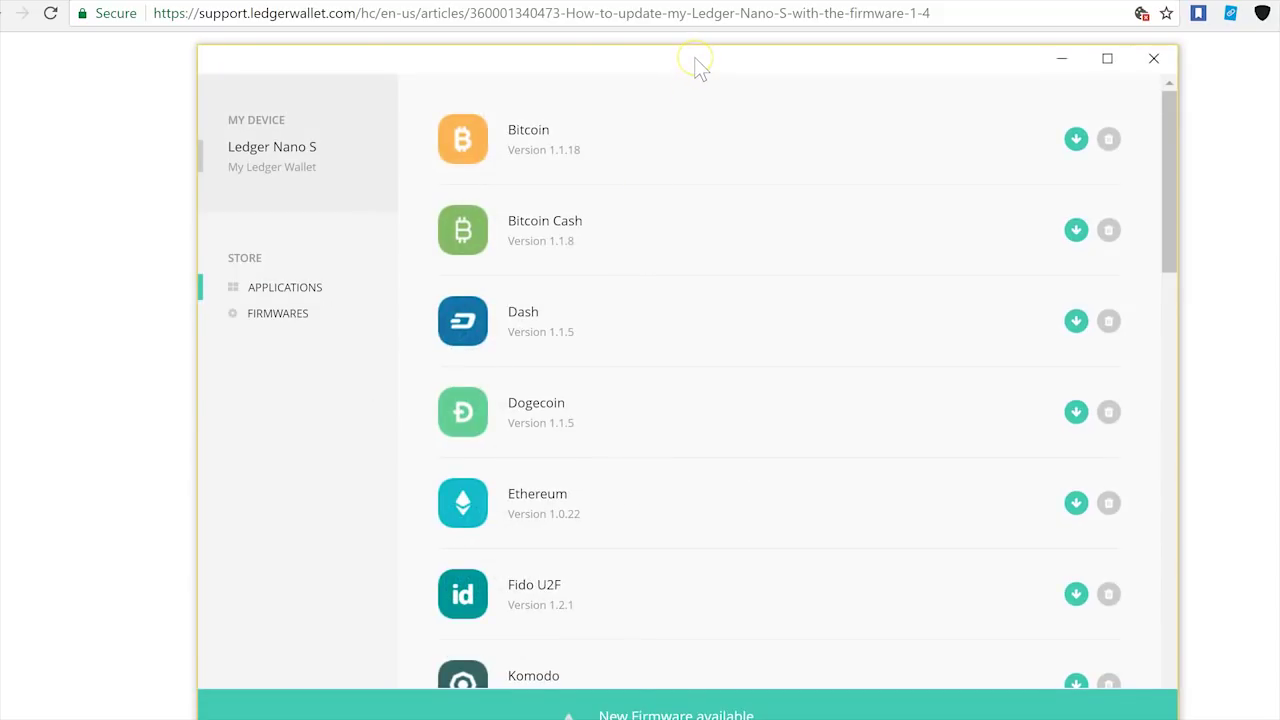
# - Move the Ledger Manager window up and to the left
pyautogui.moveTo(700, 68); pyautogui.dragTo(676, 30)
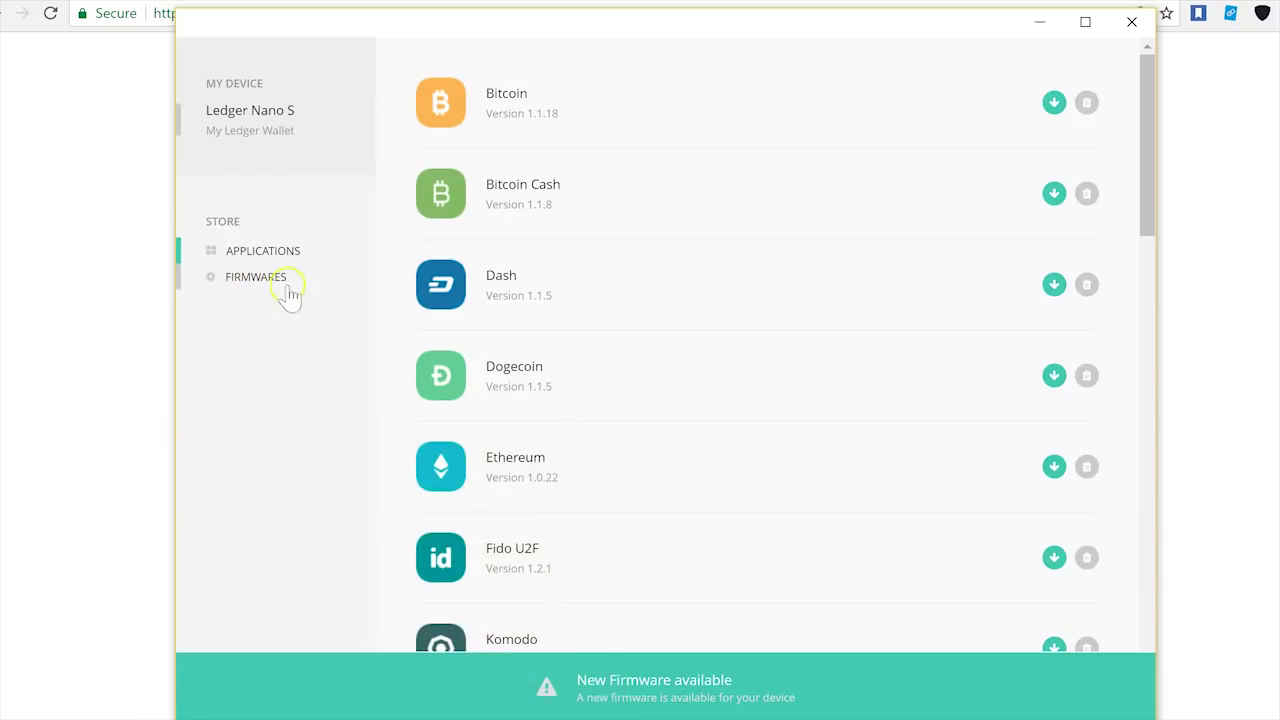
# - Try installing Firmware 1.4.1 from the Firmwares page
pyautogui.click(262, 288)
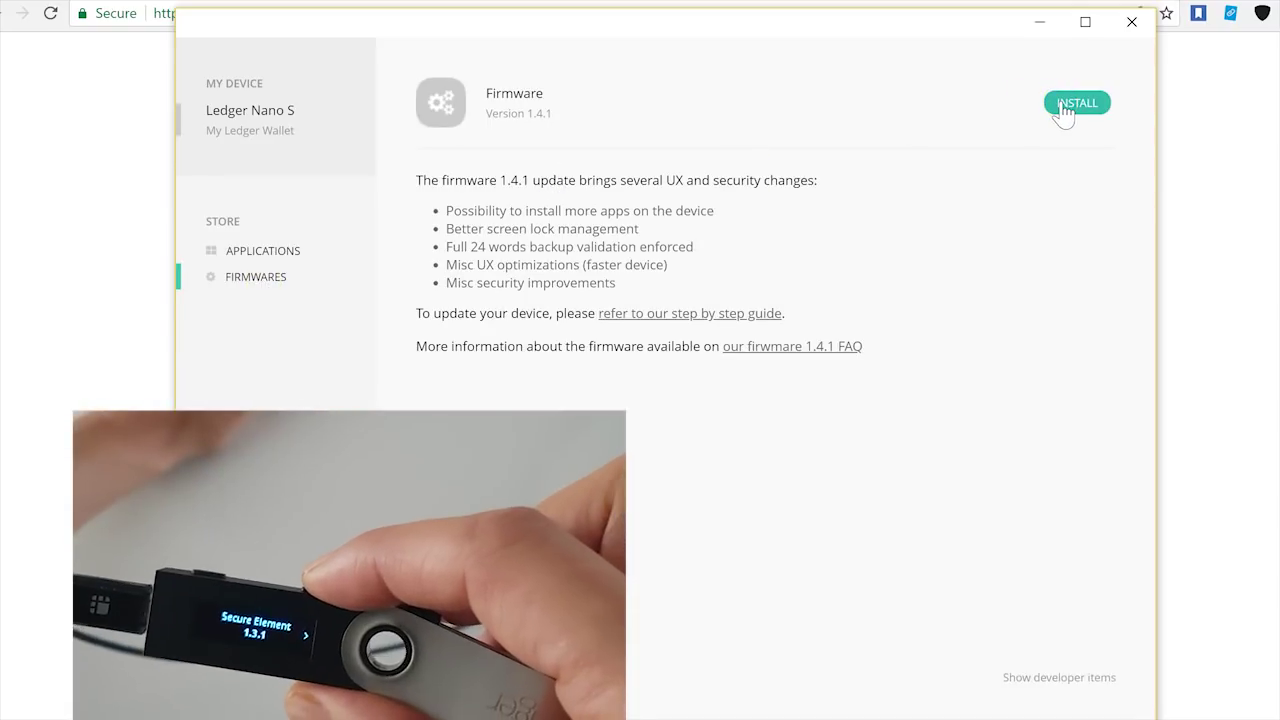
pyautogui.click(1064, 110)
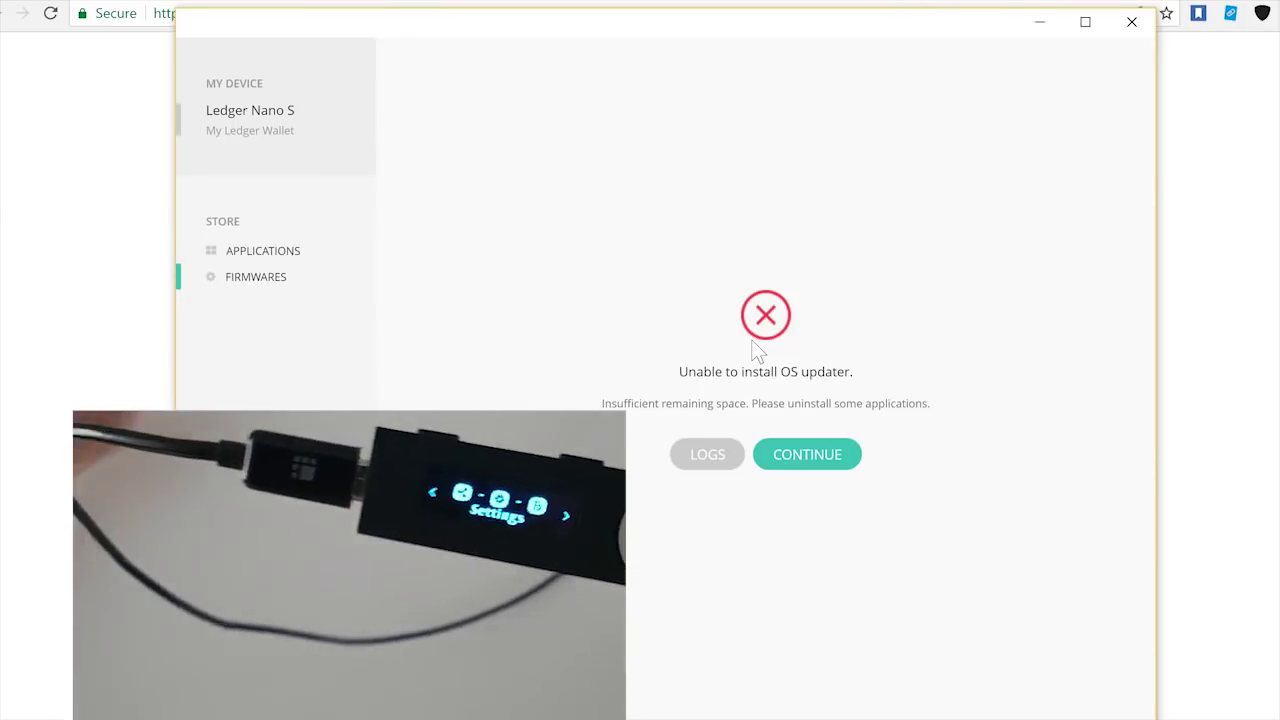
# - Dismiss the insufficient-space error, then remove the Ethereum and Bitcoin apps from the device list
pyautogui.click(804, 456)
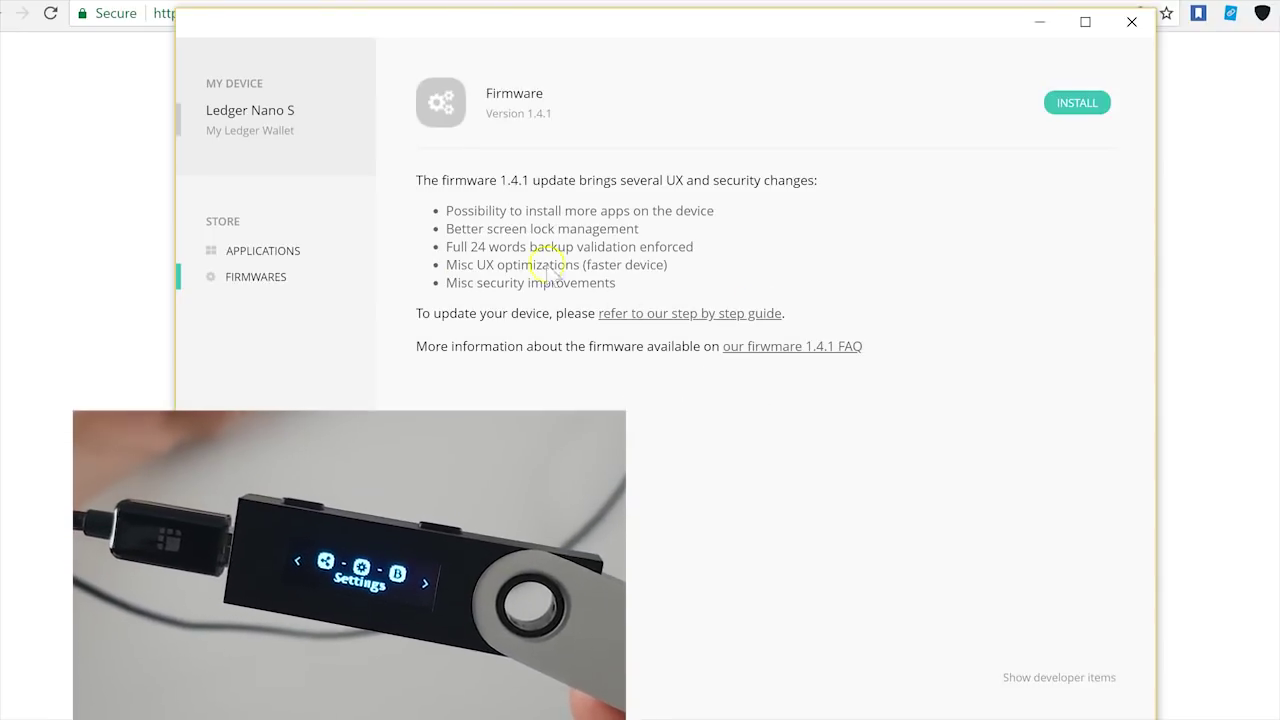
pyautogui.click(278, 258)
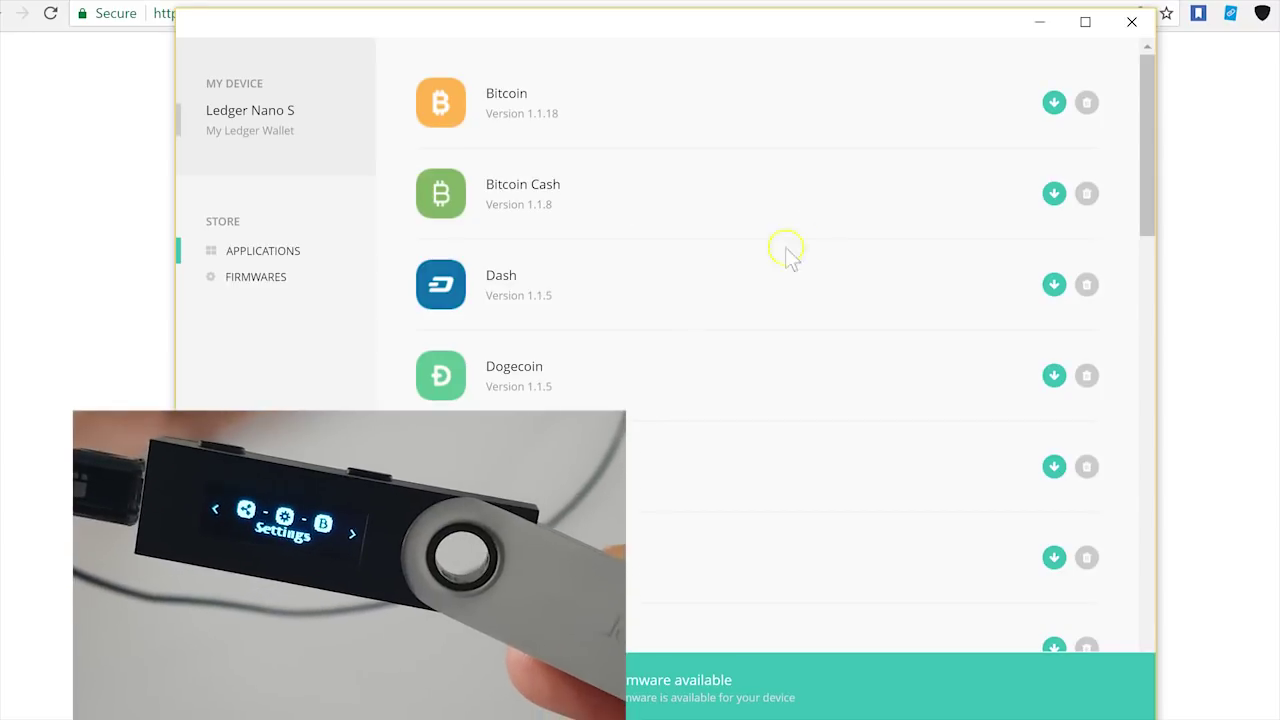
pyautogui.click(1087, 467)
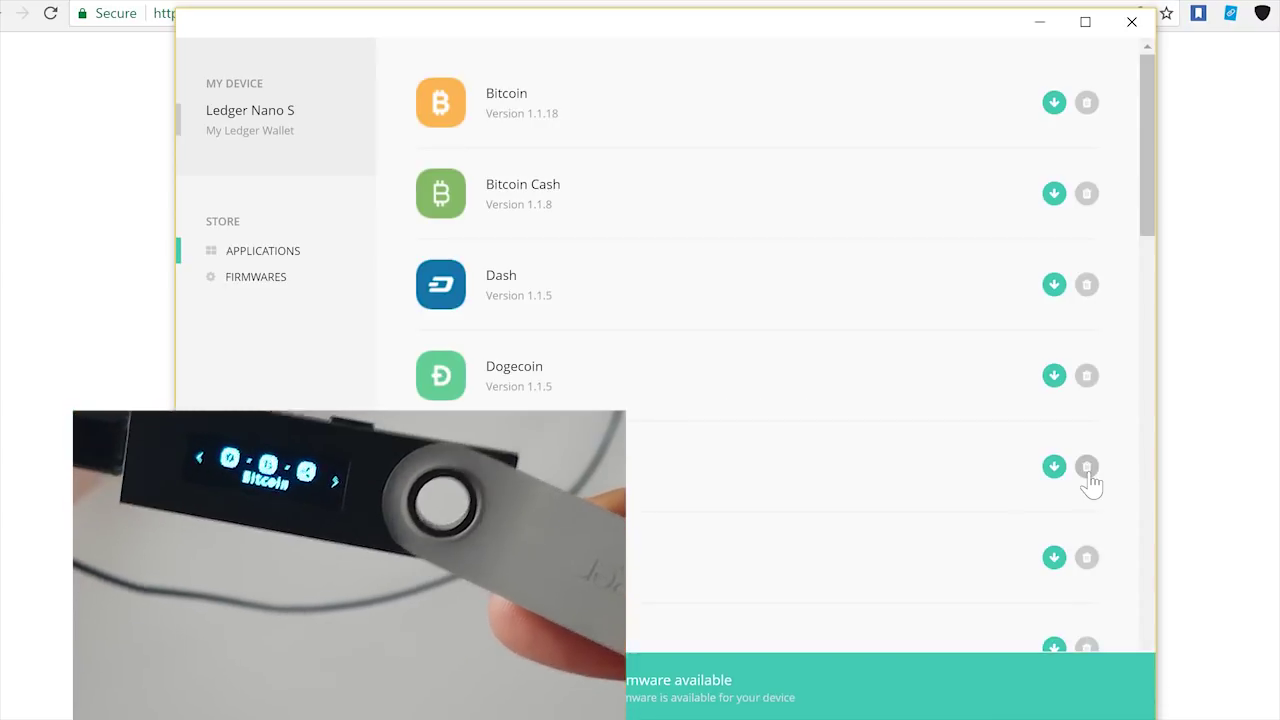
pyautogui.click(586, 283)
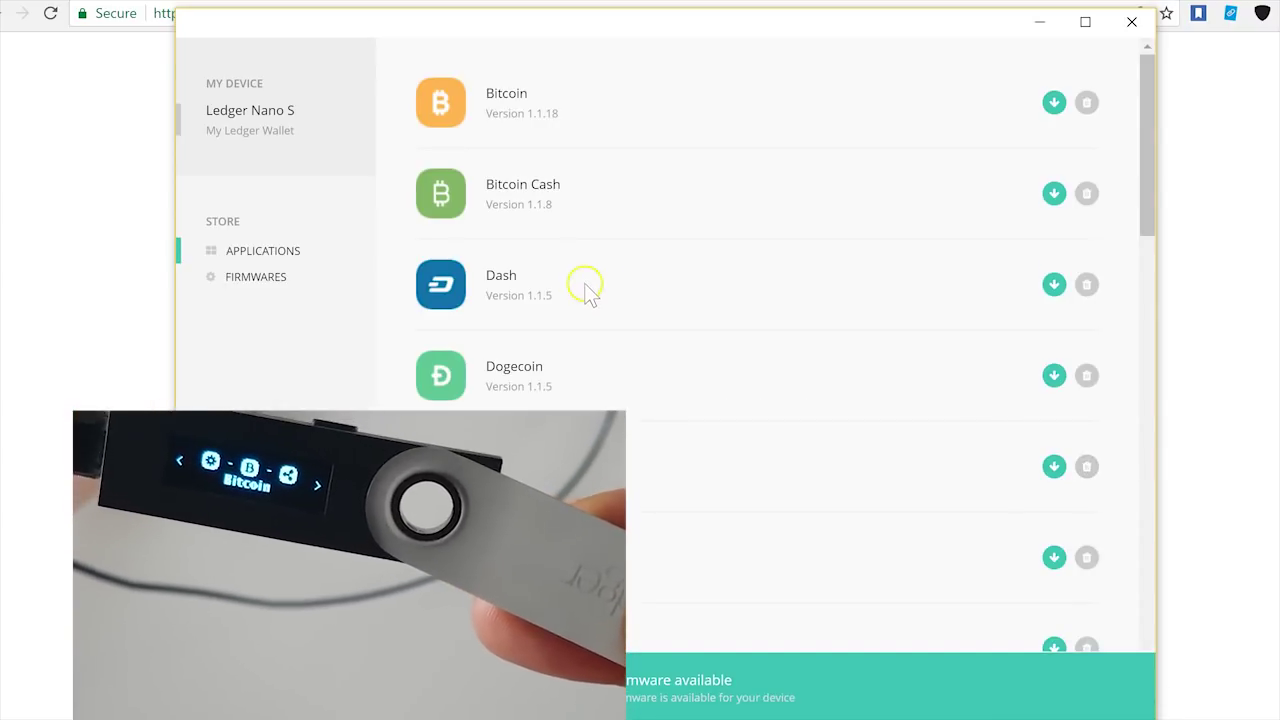
pyautogui.click(1086, 103)
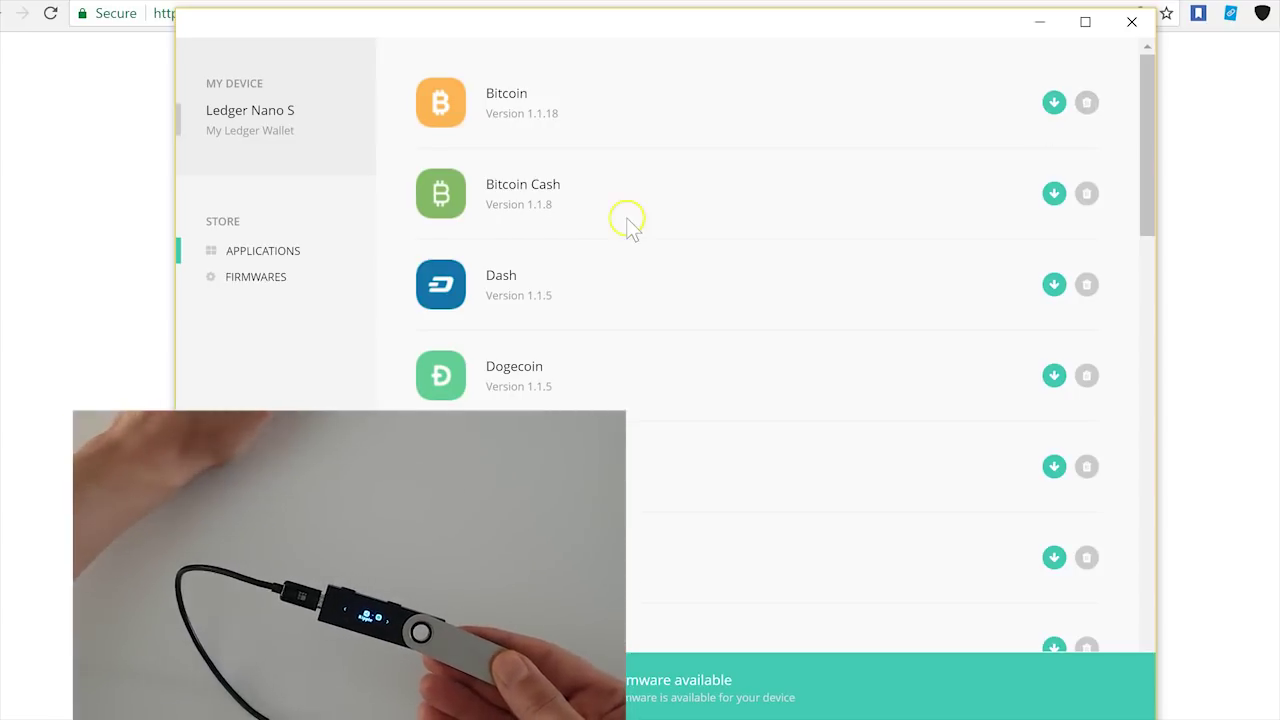
# - Install Firmware 1.4.1 from the Firmwares page now that space is free
pyautogui.click(236, 283)
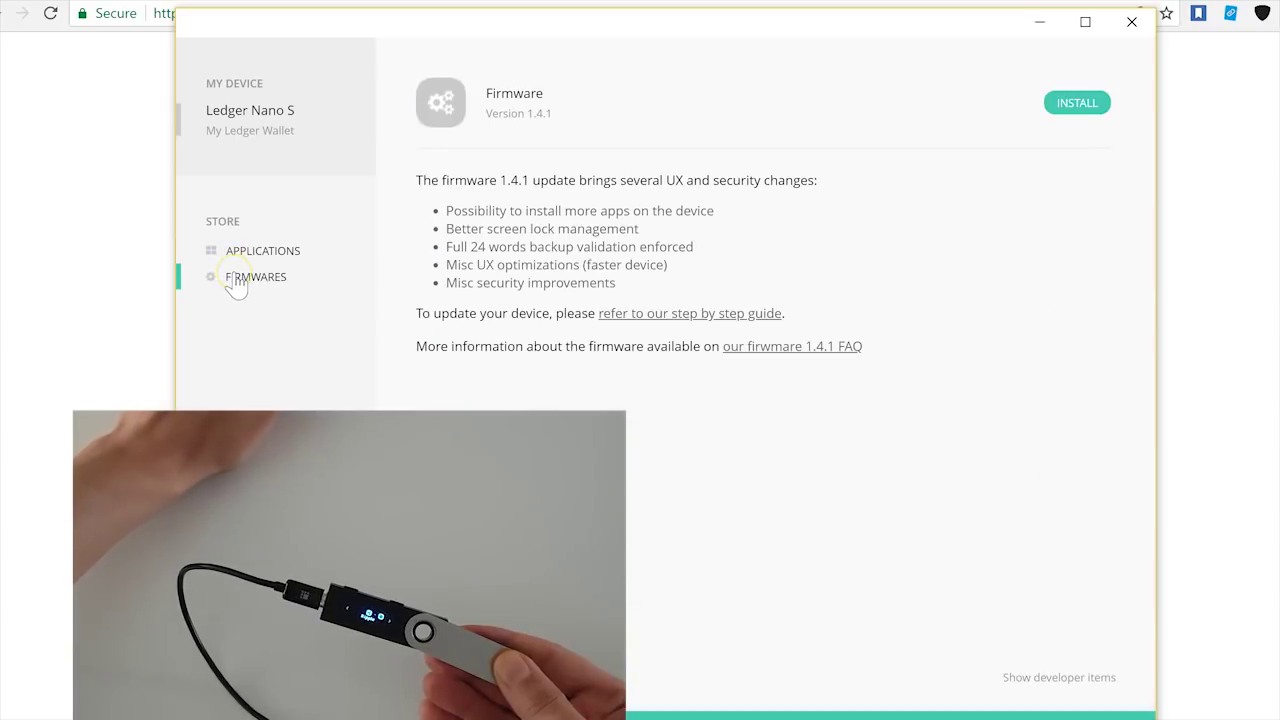
pyautogui.click(1064, 104)
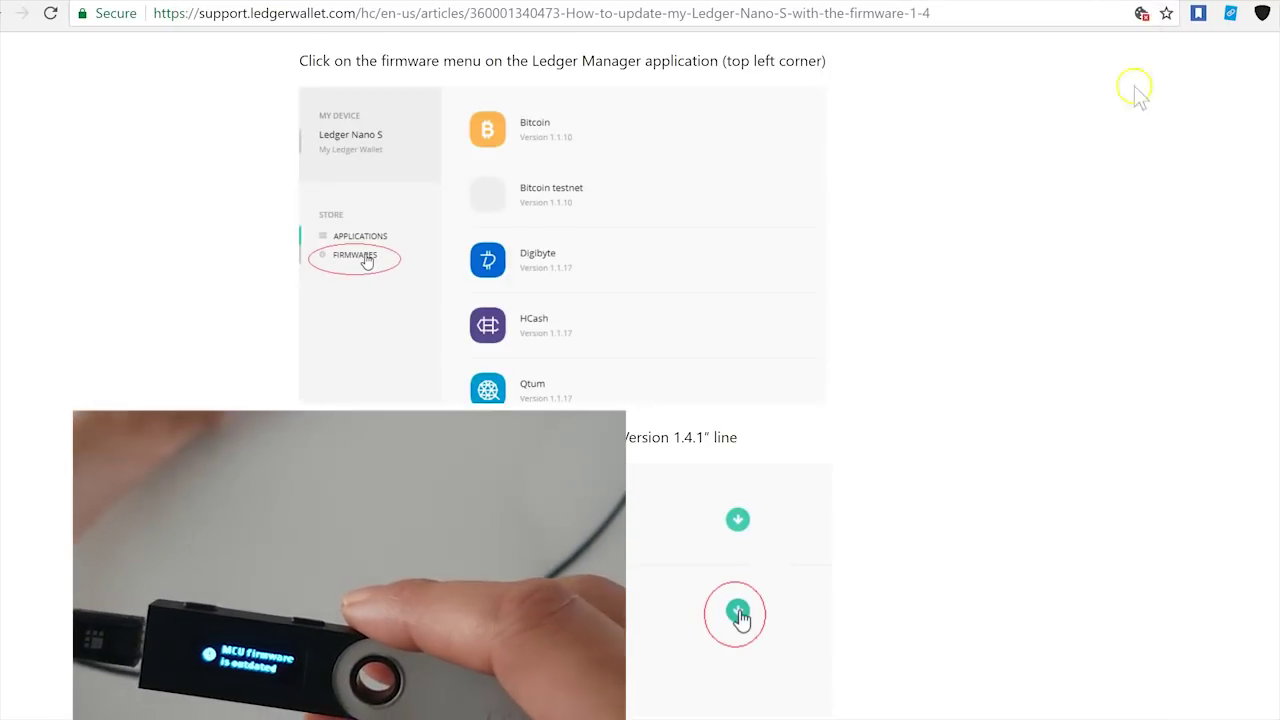
# - Scroll the guide through the Bootloader and 'Restoring MCU' steps as the firmware begins installing
pyautogui.scroll(-5, 1100, 293)
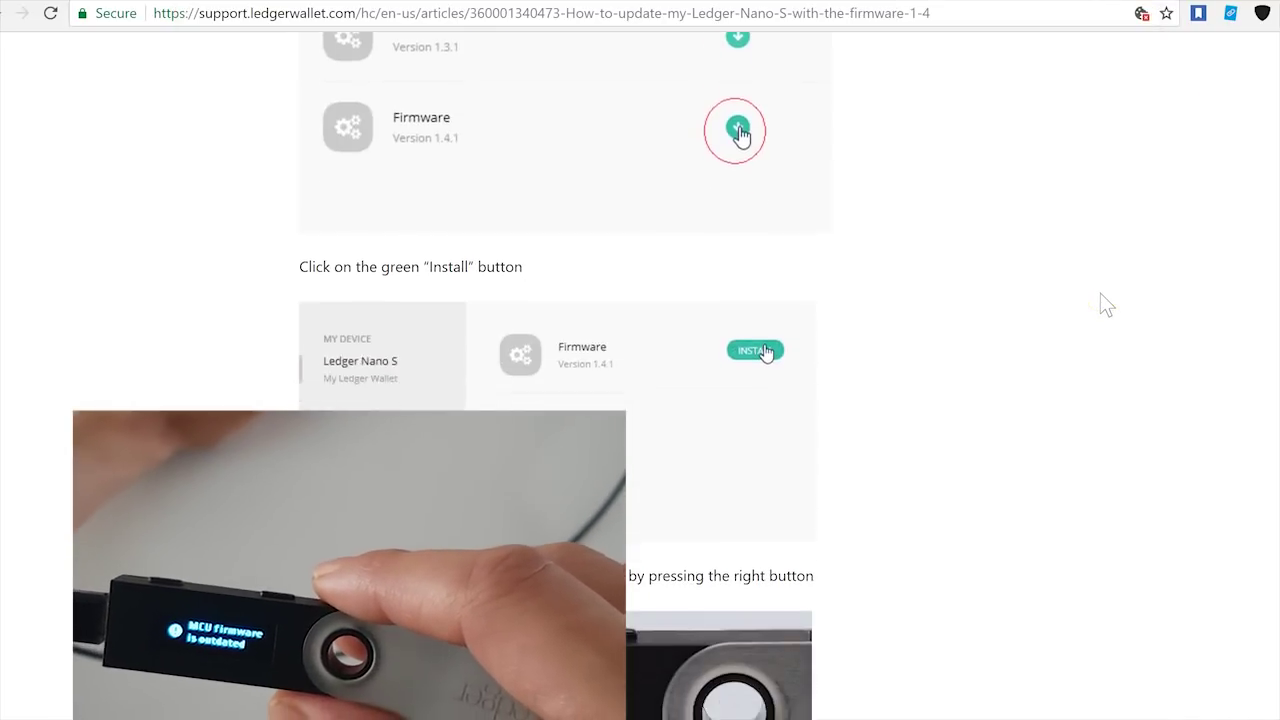
pyautogui.scroll(-10, 1106, 305)
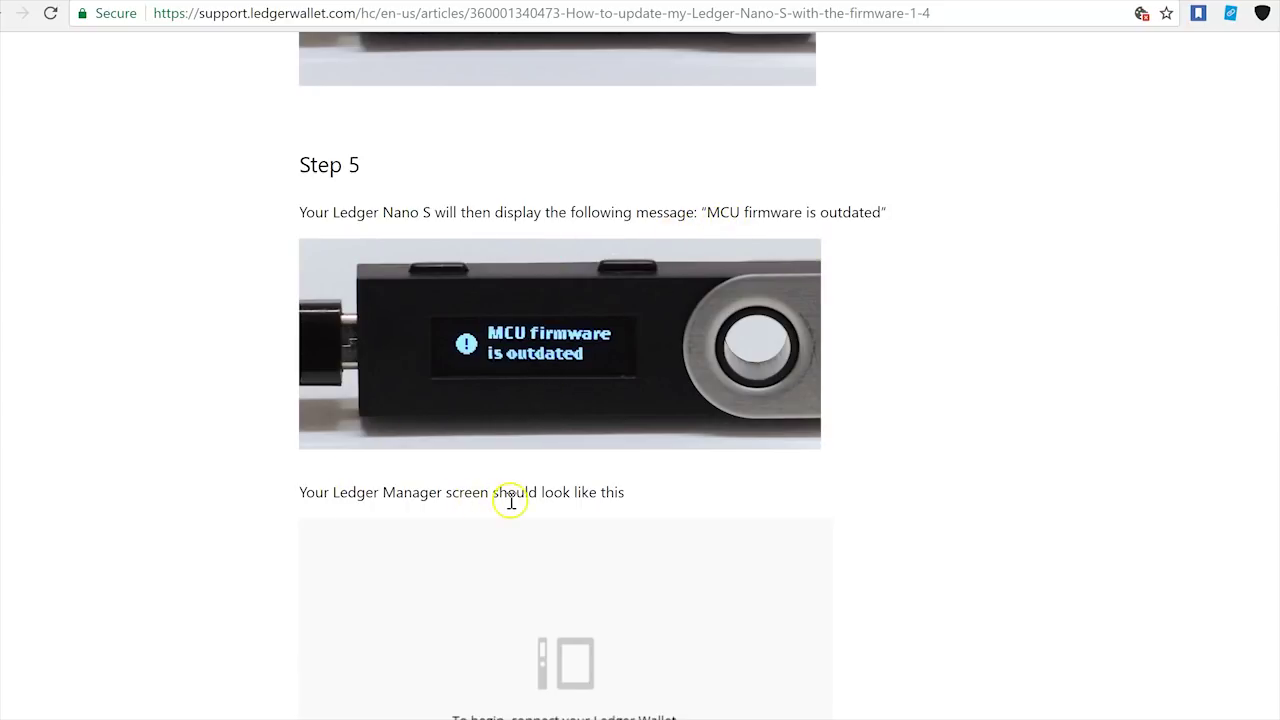
pyautogui.scroll(-3, 646, 502)
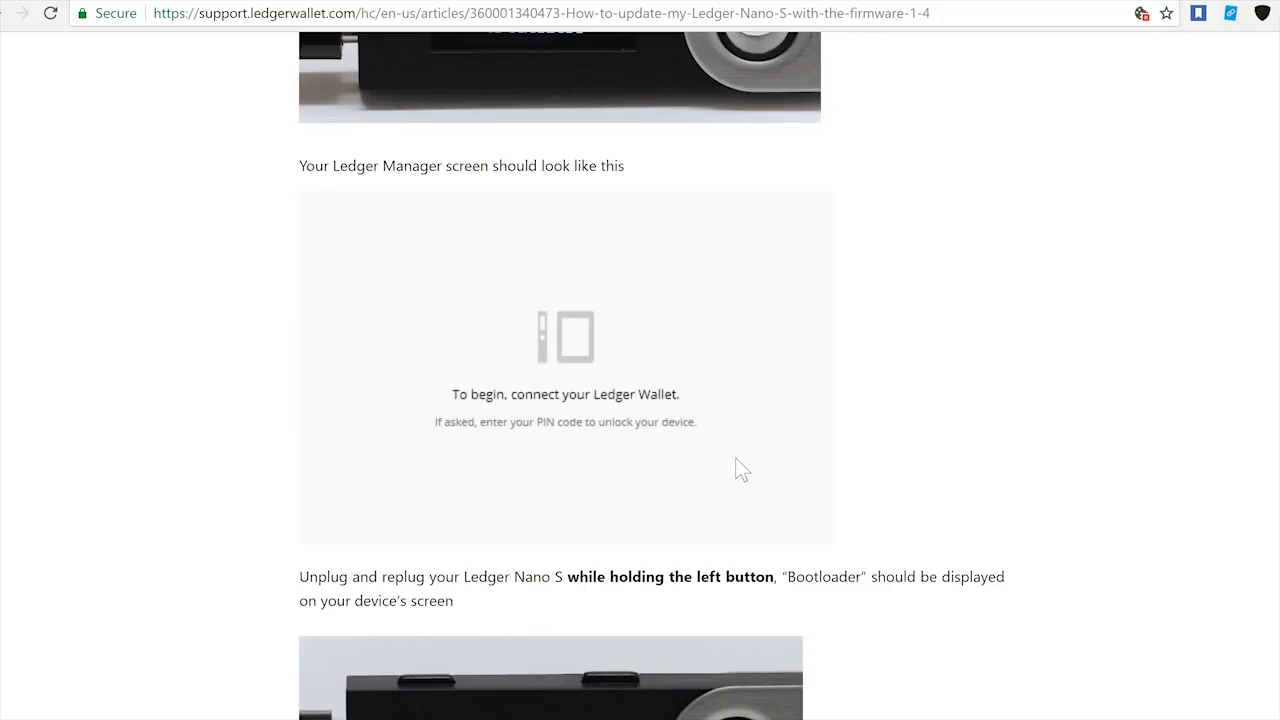
pyautogui.scroll(-3, 736, 460)
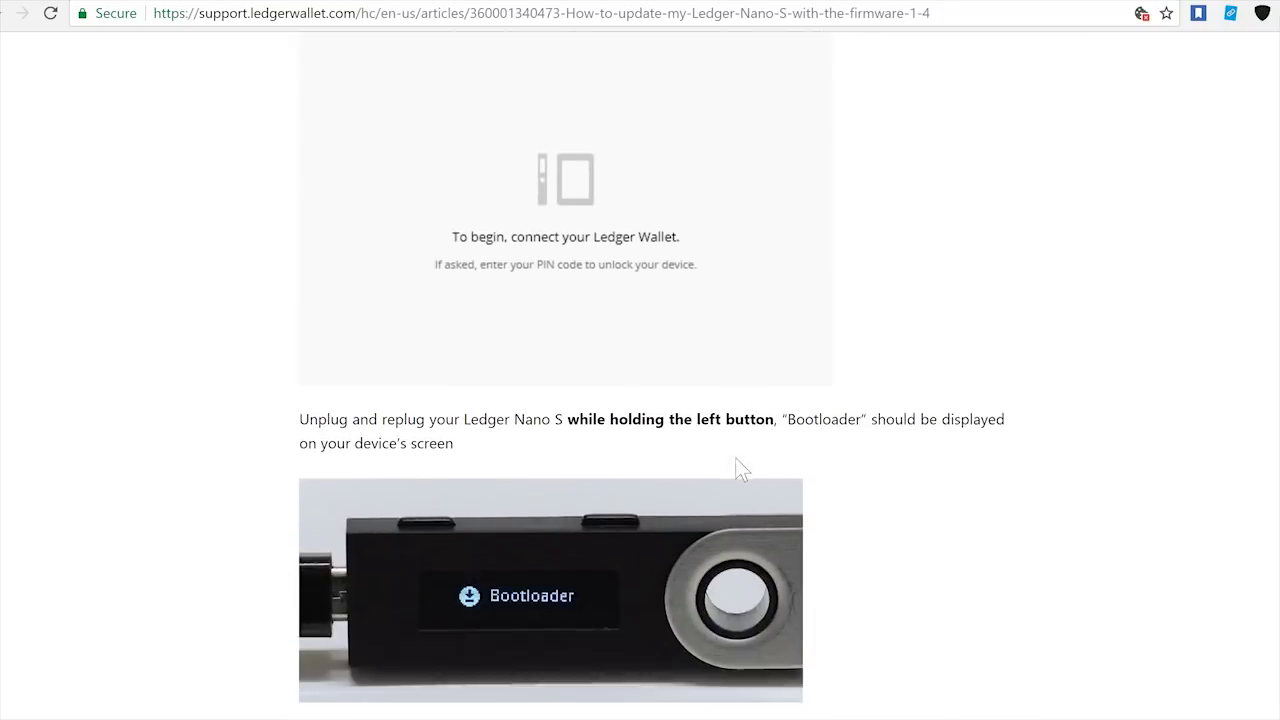
pyautogui.scroll(-1, 740, 470)
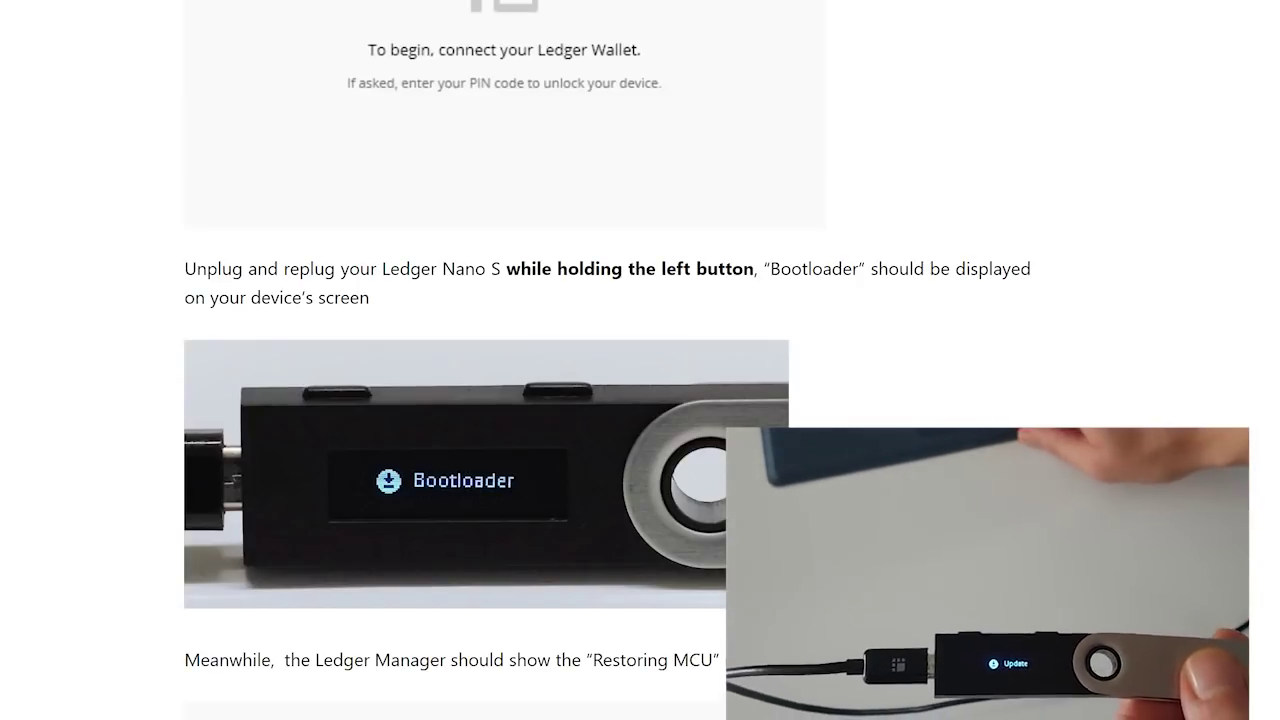
pyautogui.scroll(-6, 716, 706)
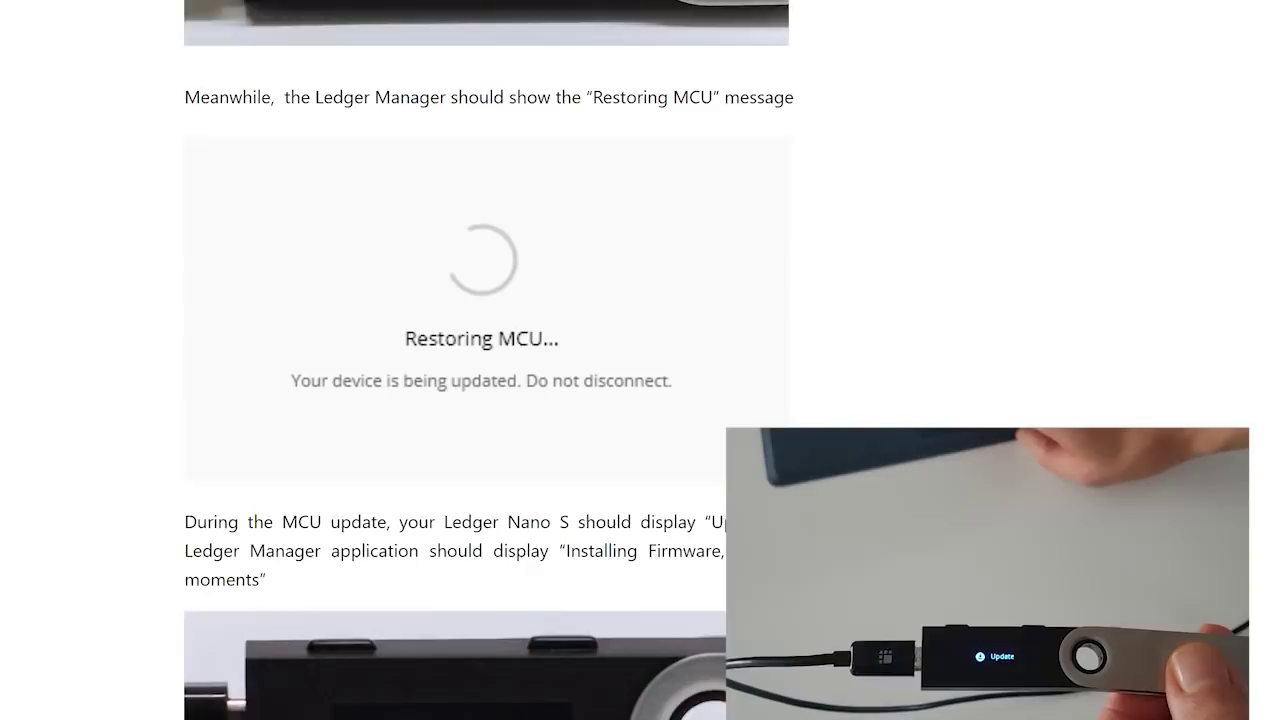
pyautogui.scroll(-1, 640, 360)
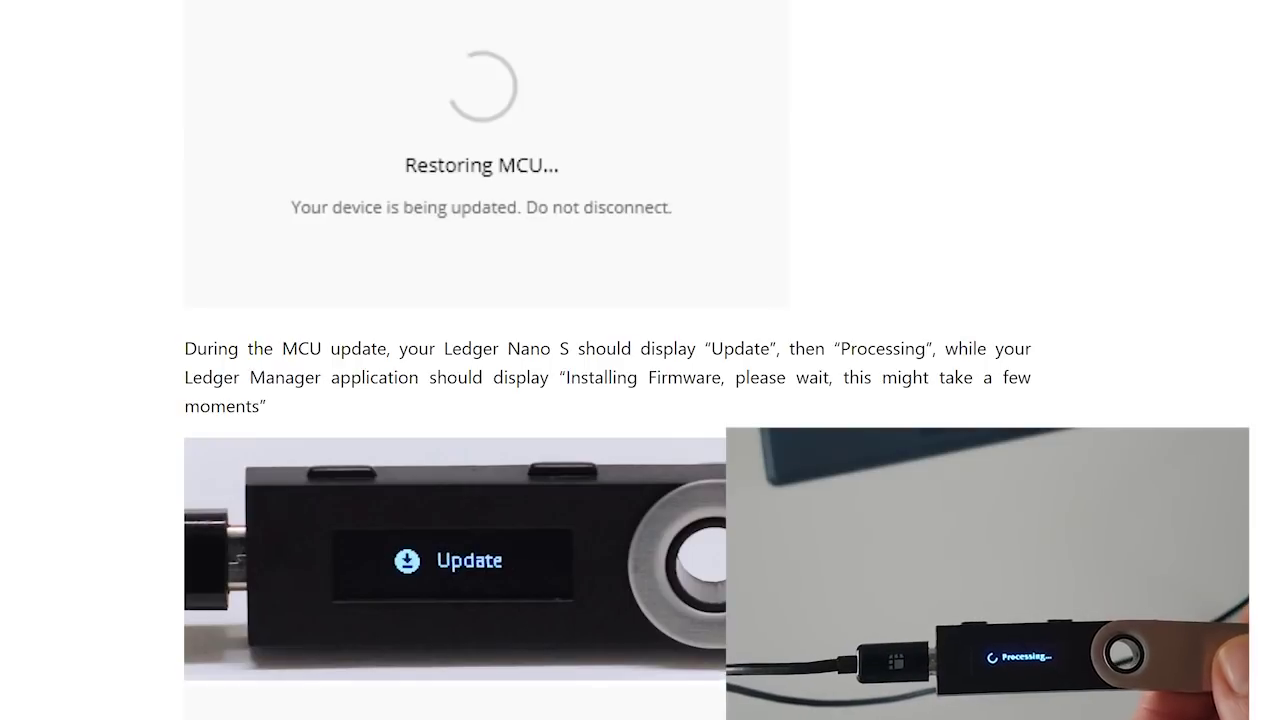
pyautogui.scroll(-3, 640, 360)
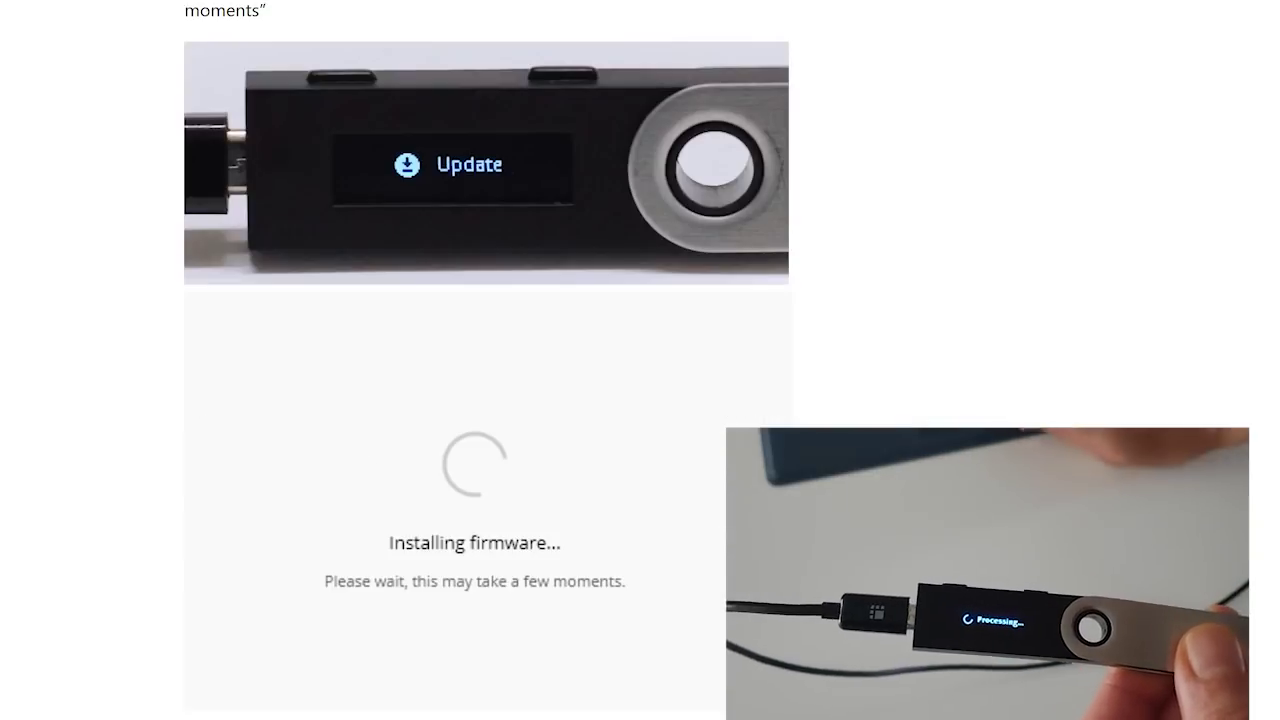
# - Scroll the guide to the PIN code step while the firmware installation completes
pyautogui.scroll(-4, 487, 360)
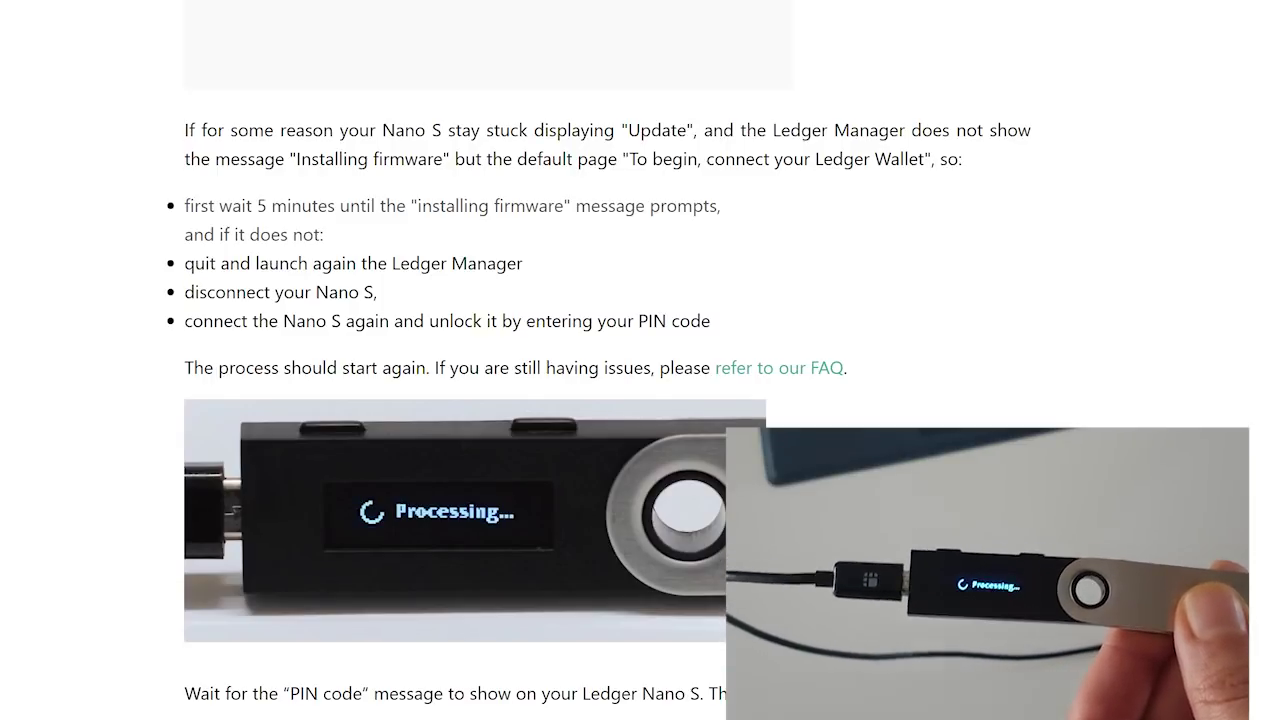
pyautogui.scroll(-2, 487, 360)
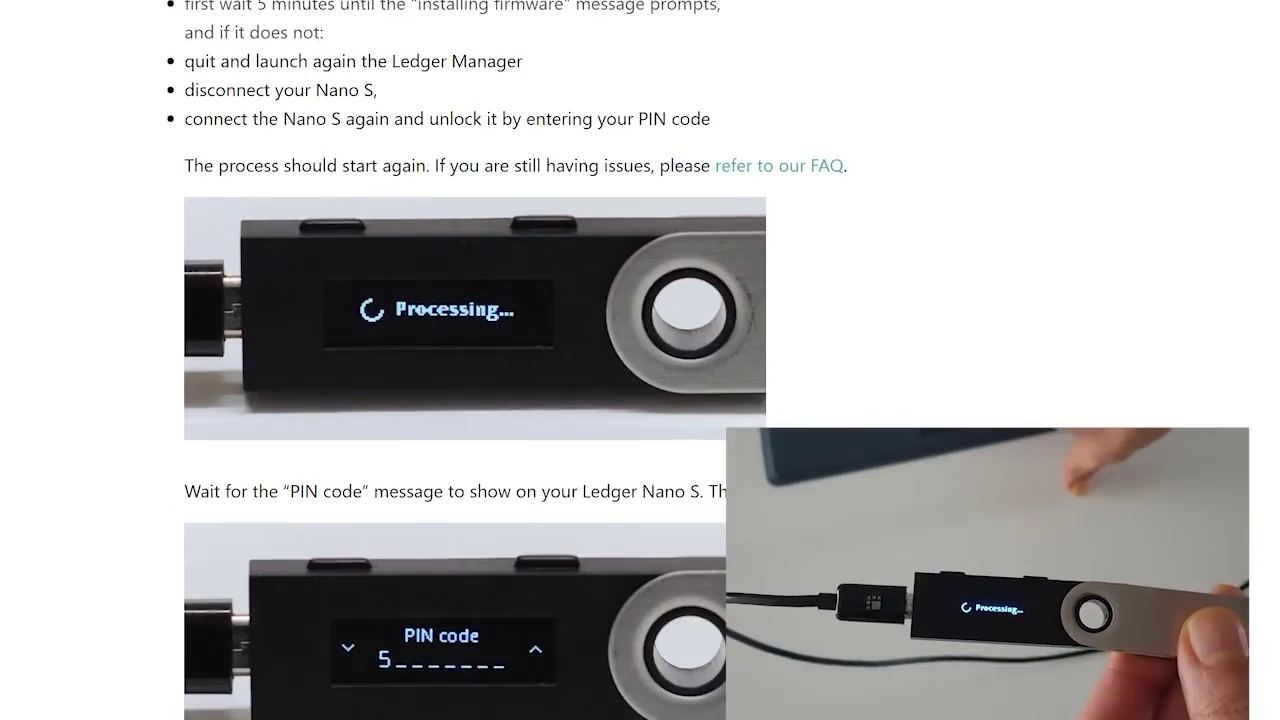
pyautogui.scroll(-2, 487, 360)
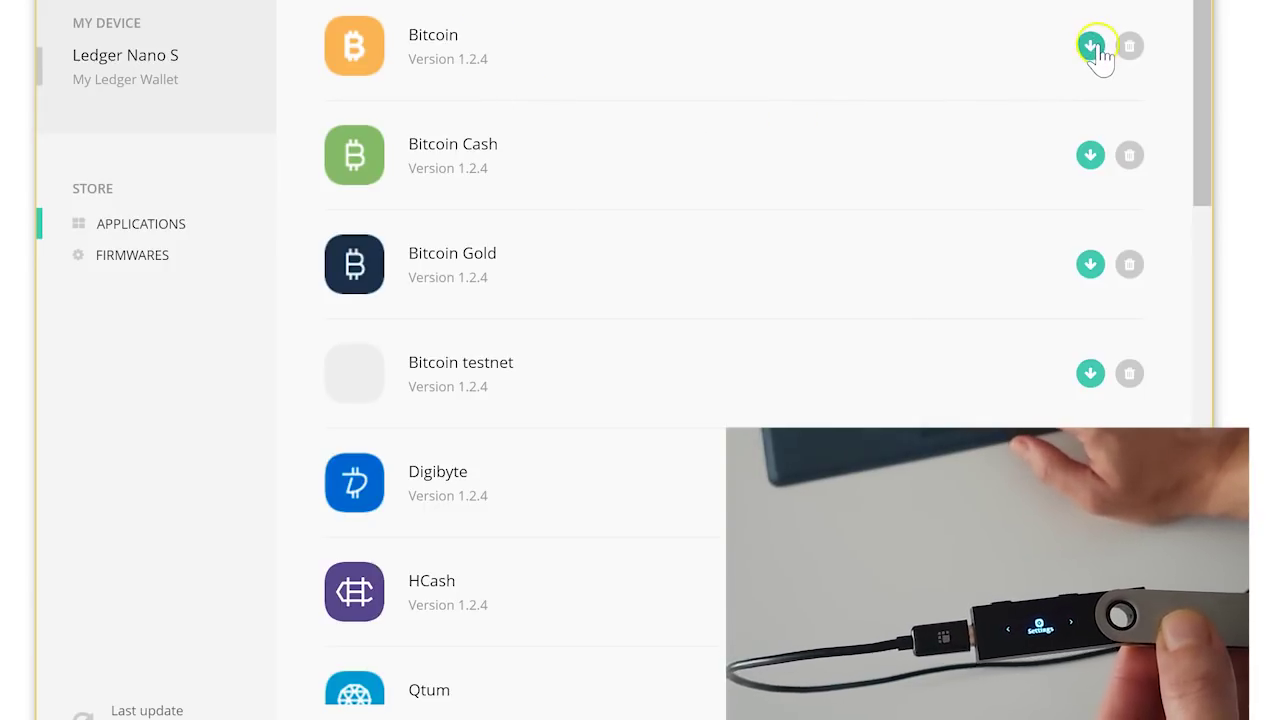
# - Download the Bitcoin, Ripple and Ethereum apps from the Applications catalogue onto the Nano S
pyautogui.click(1091, 46)
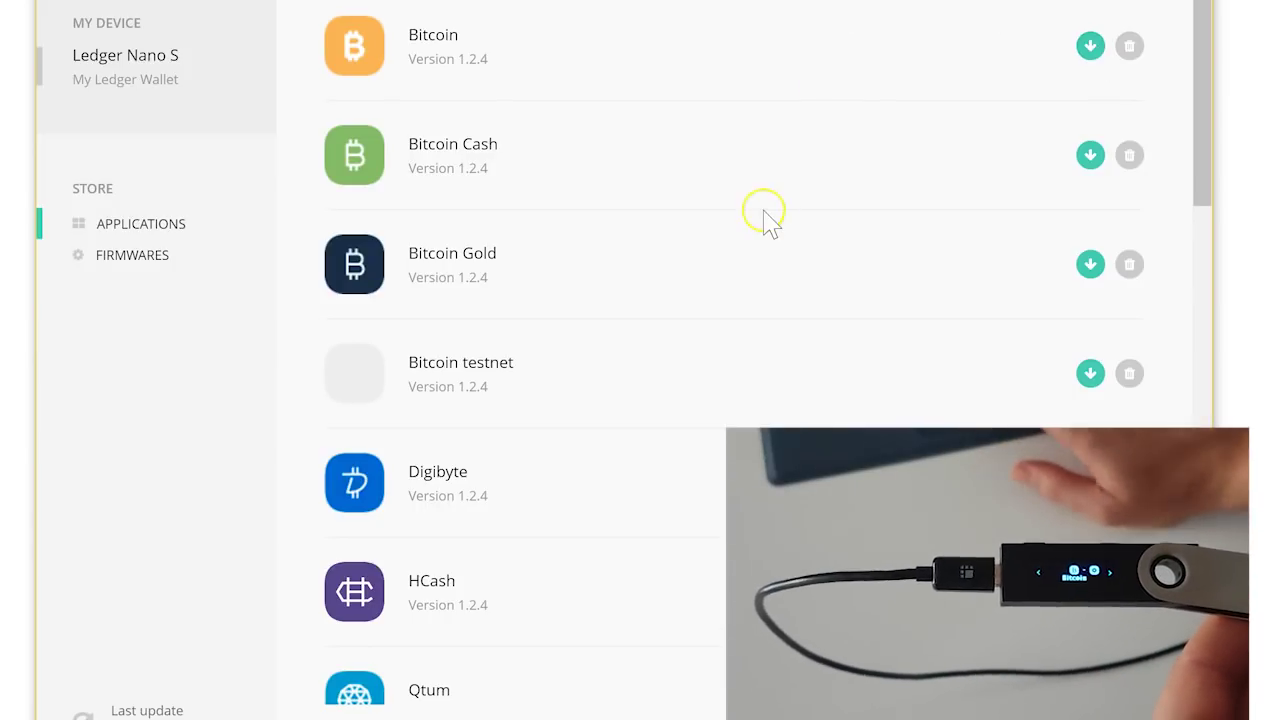
pyautogui.scroll(-5, 763, 213)
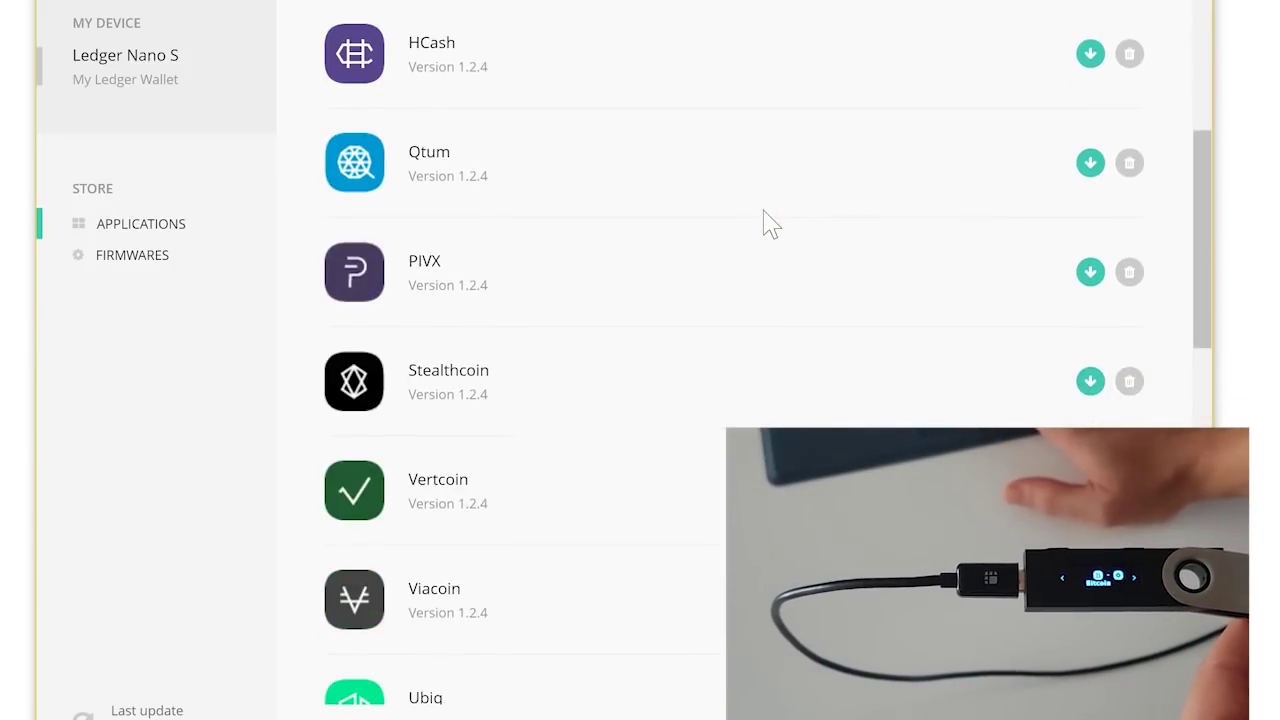
pyautogui.scroll(-9, 770, 222)
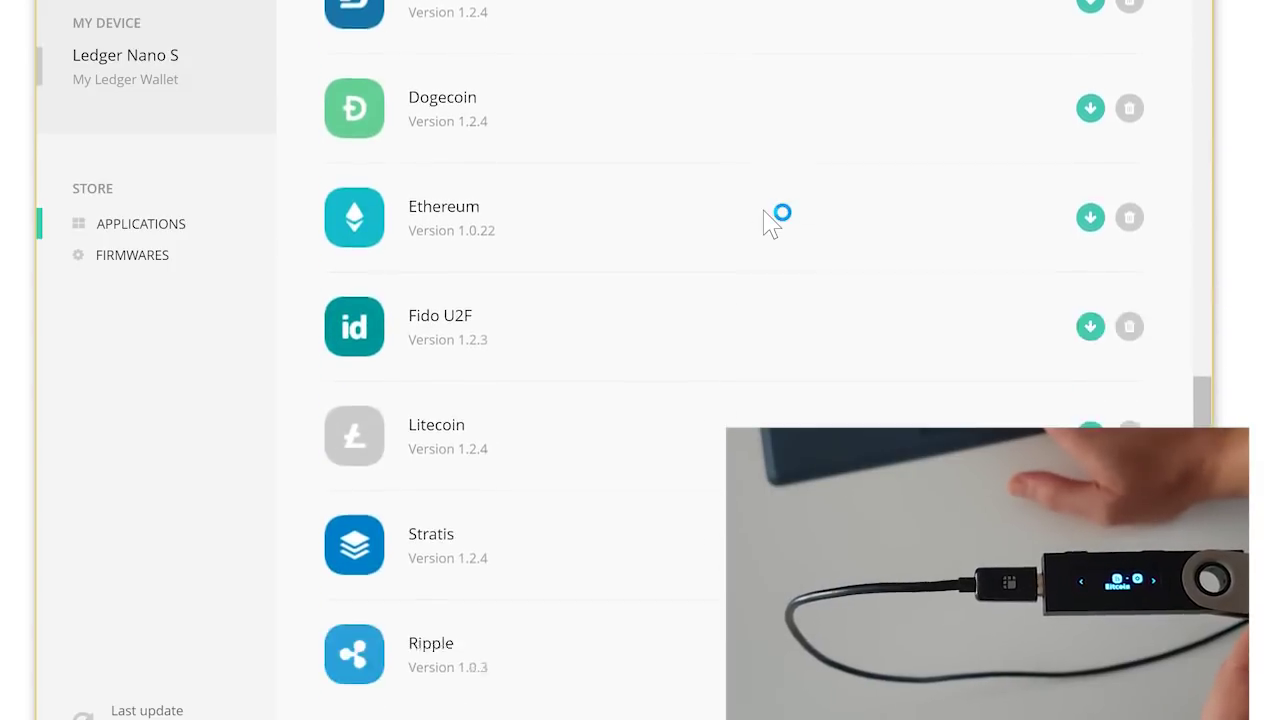
pyautogui.scroll(-5, 768, 220)
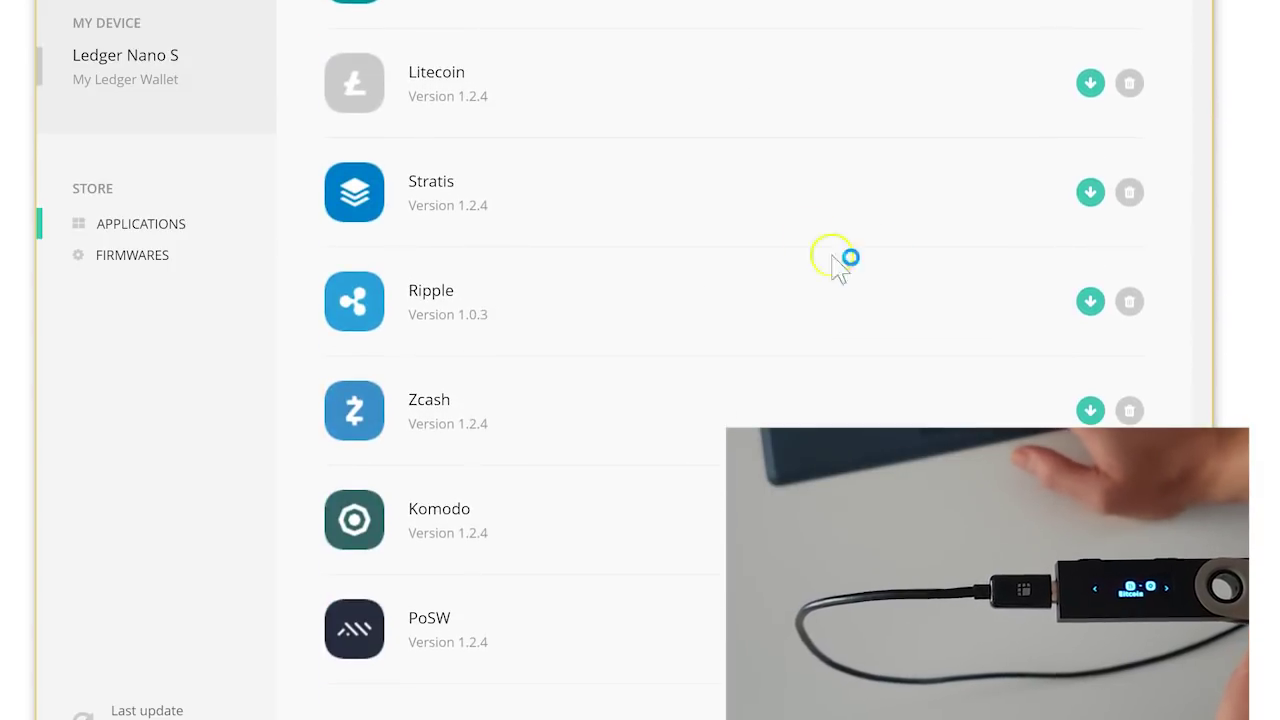
pyautogui.click(1090, 302)
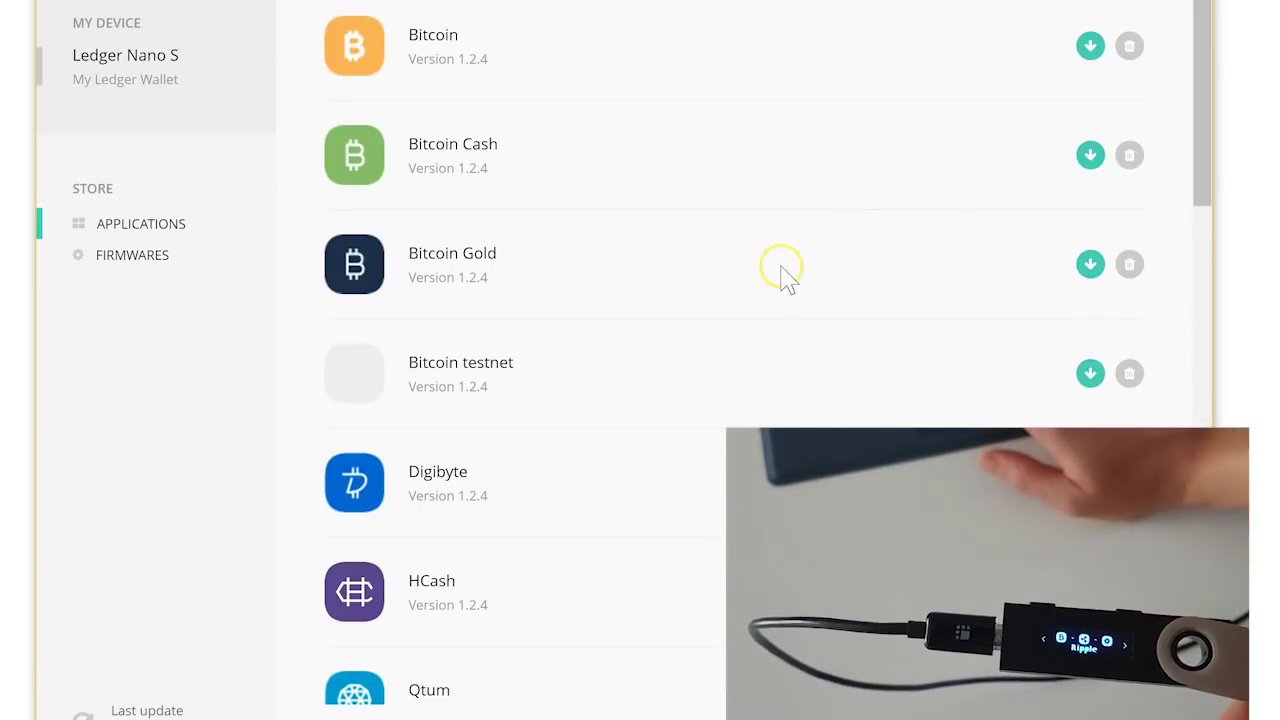
pyautogui.scroll(-3, 782, 276)
pyautogui.scroll(-3, 782, 270)
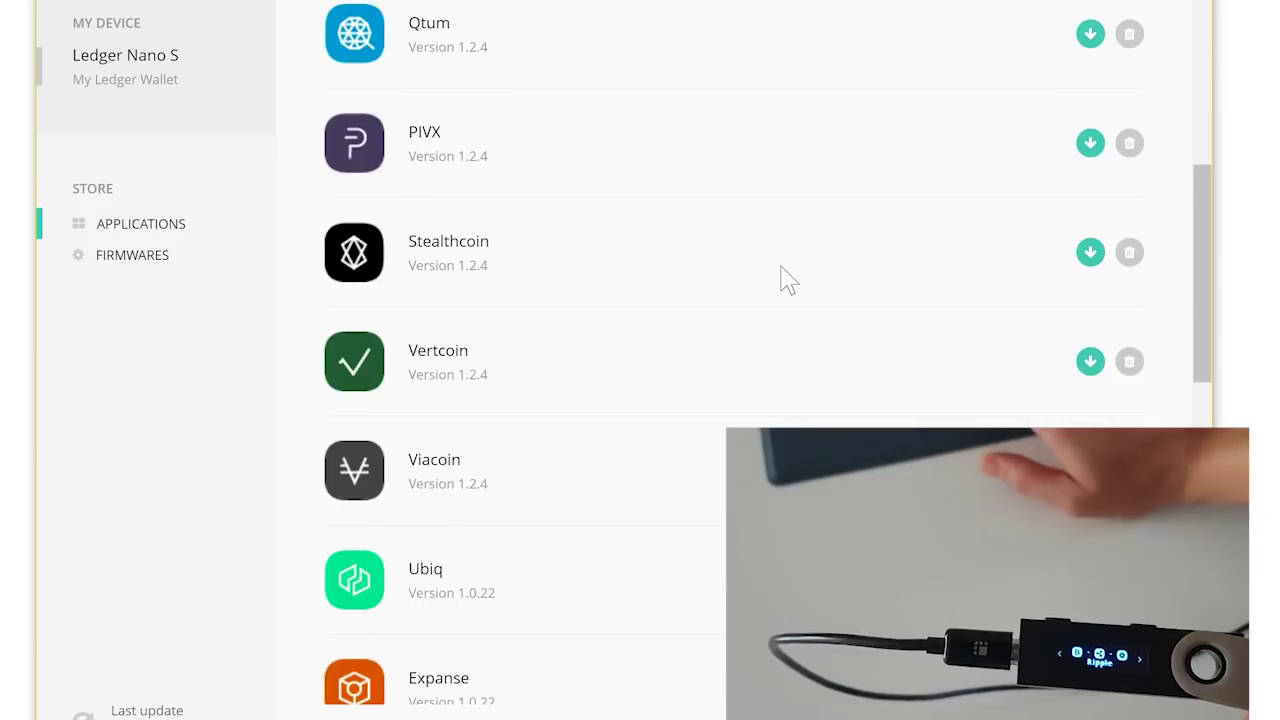
pyautogui.scroll(6, 782, 276)
pyautogui.scroll(-12, 784, 277)
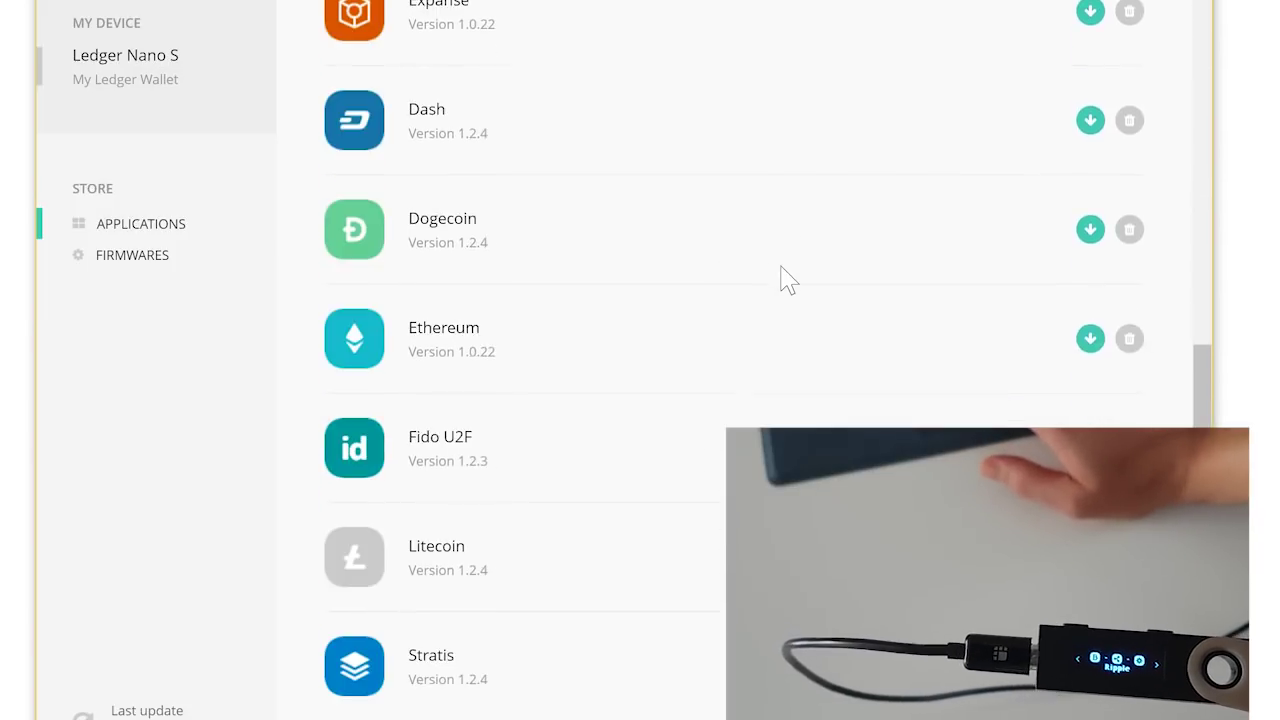
pyautogui.click(1090, 338)
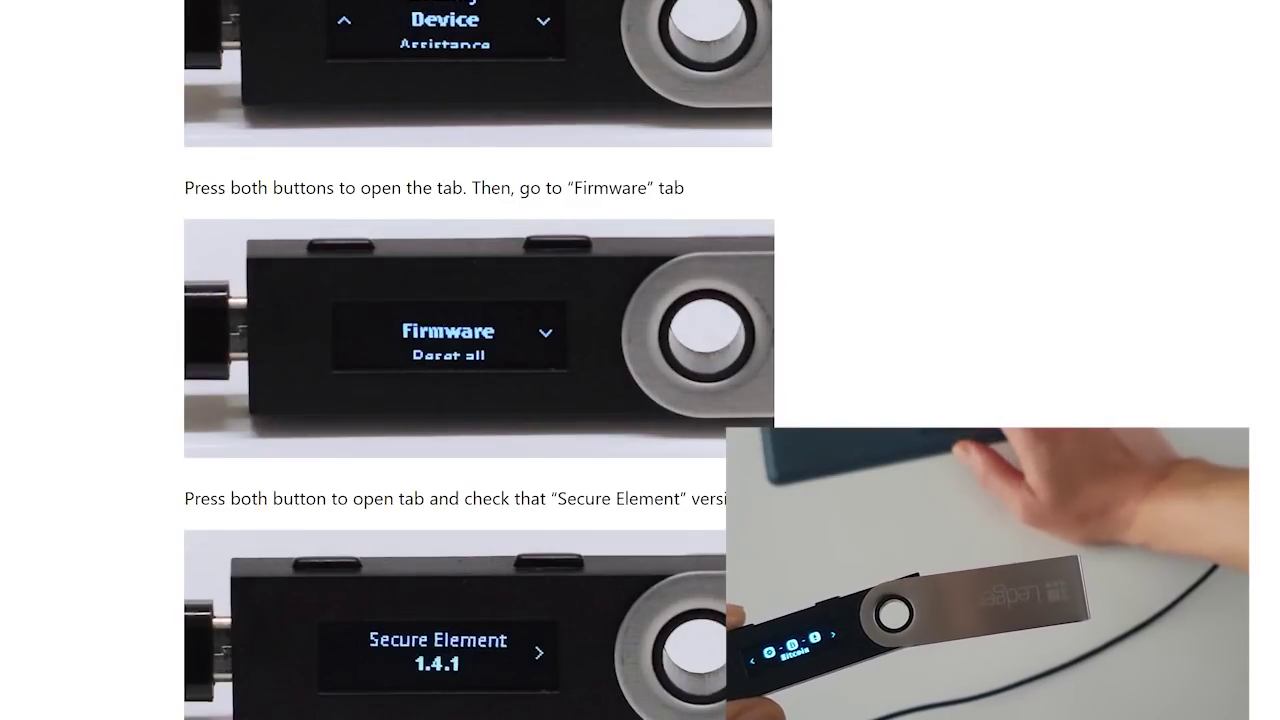
# - Scroll the guide to the Secure Element 1.4.1 and MCU version checks and Step 7
pyautogui.scroll(-5, 480, 360)
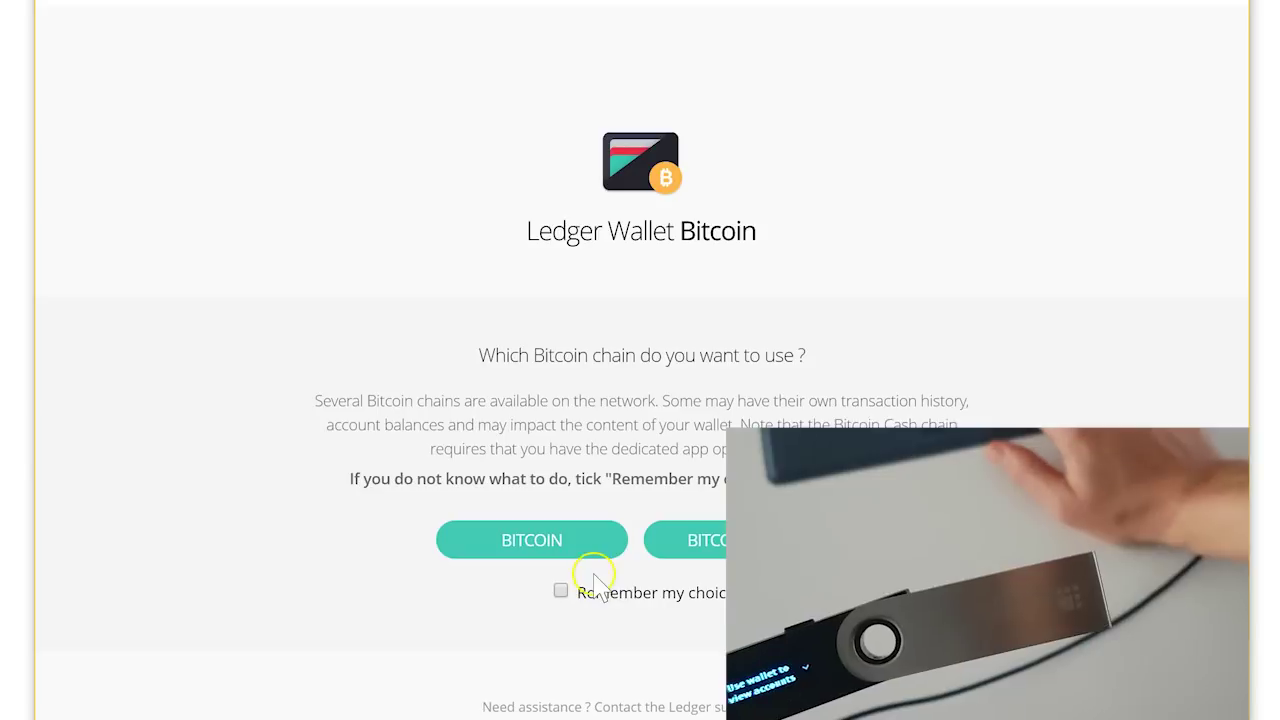
# - Choose the Bitcoin chain and confirm an address type to reach the accounts overview
pyautogui.click(557, 545)
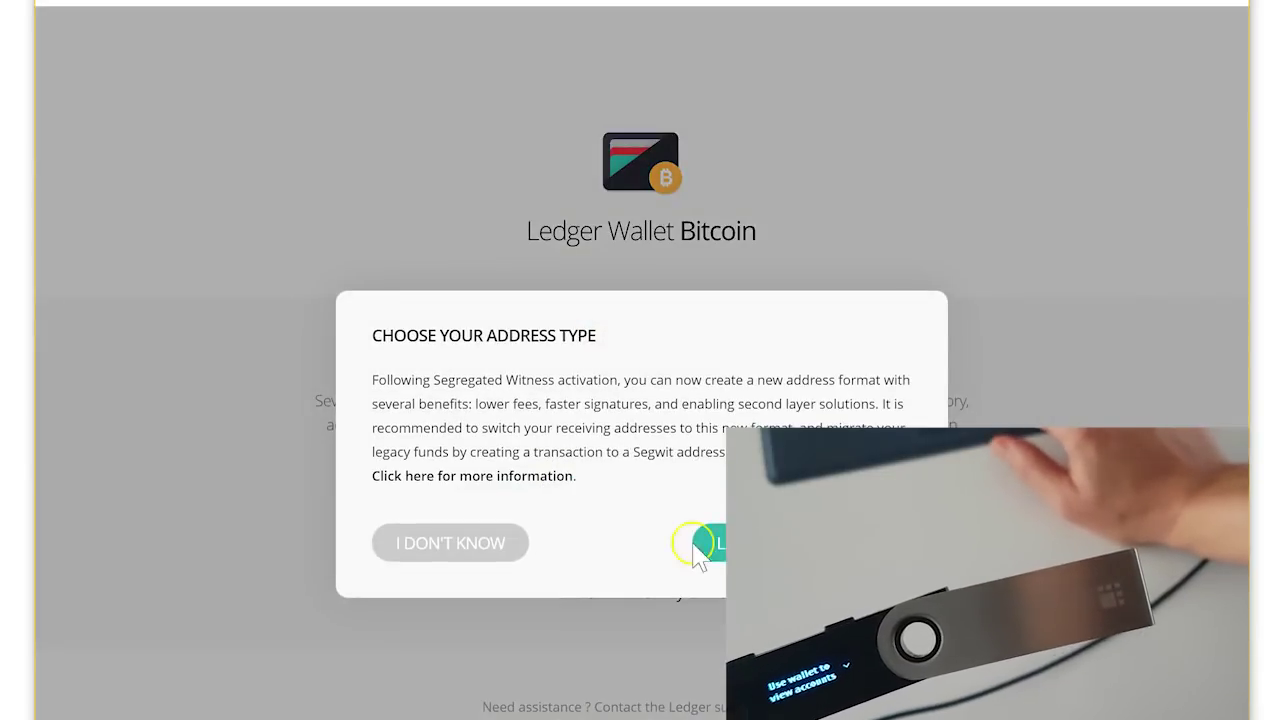
pyautogui.click(860, 543)
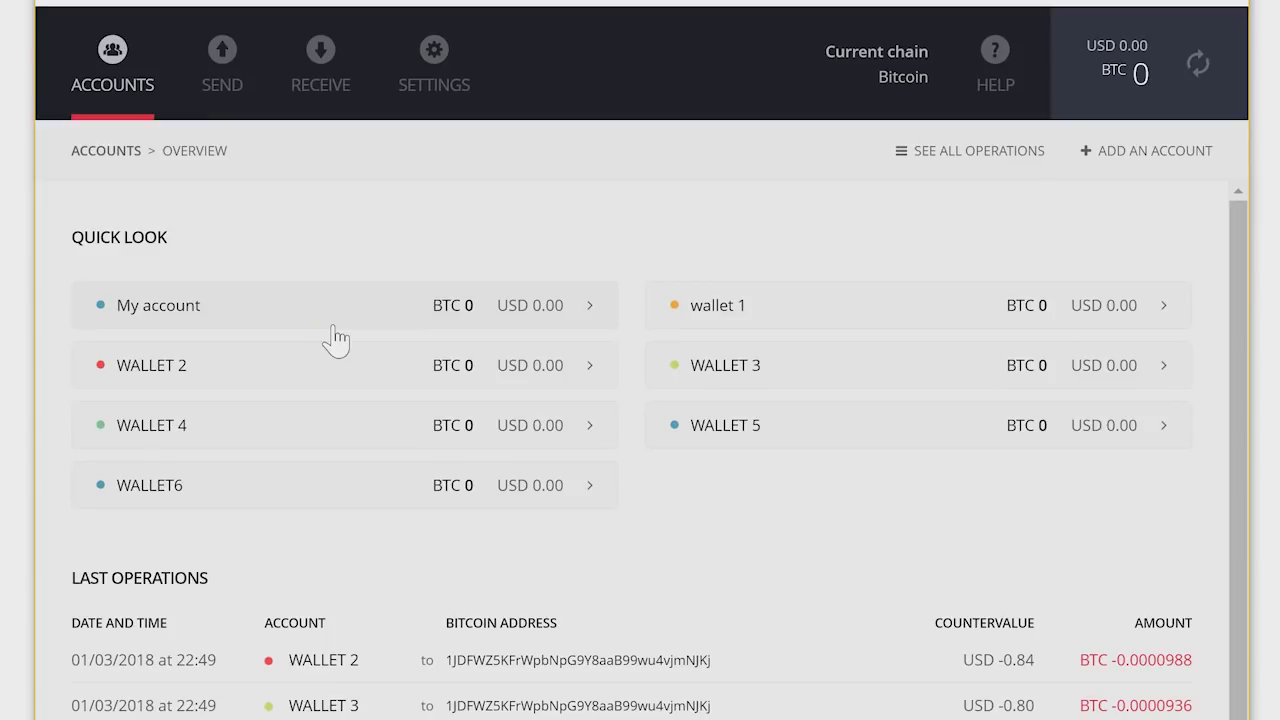
# - Create a Bitcoin account named 'new' in Turquoise, shown in Quick Look at BTC 0
pyautogui.click(1113, 152)
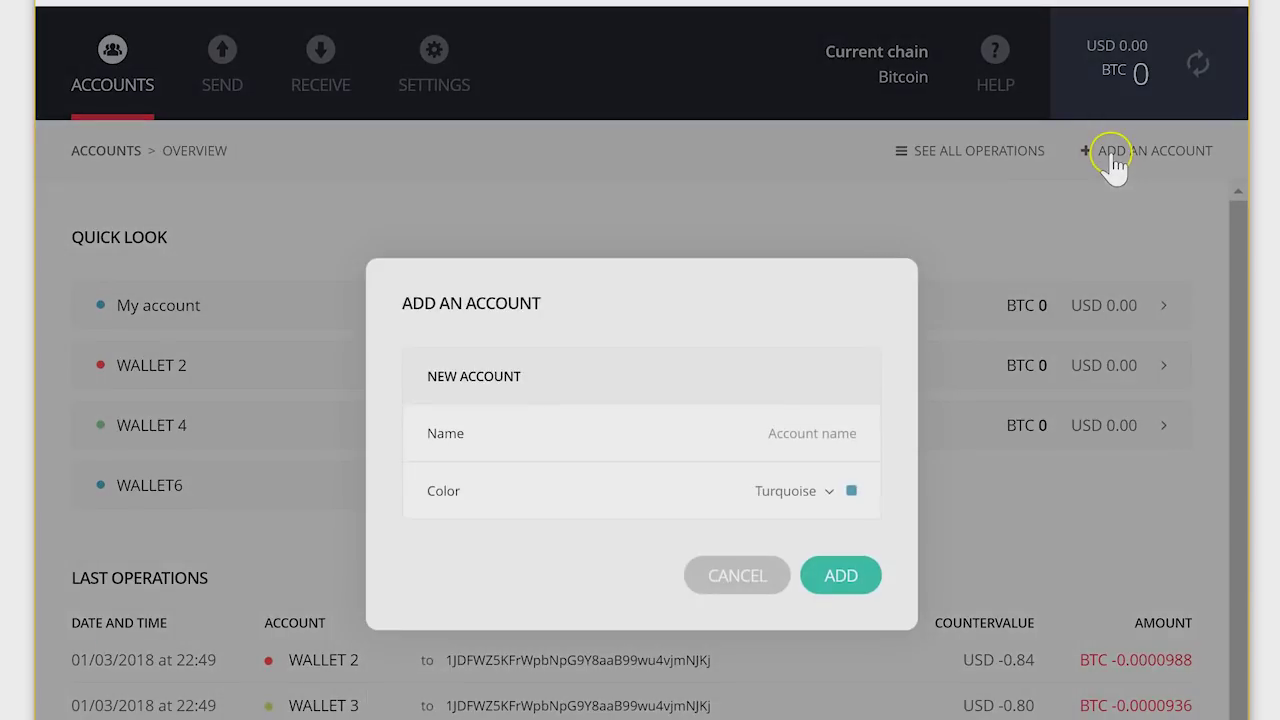
pyautogui.click(756, 433)
pyautogui.write('new')
pyautogui.click(832, 577)
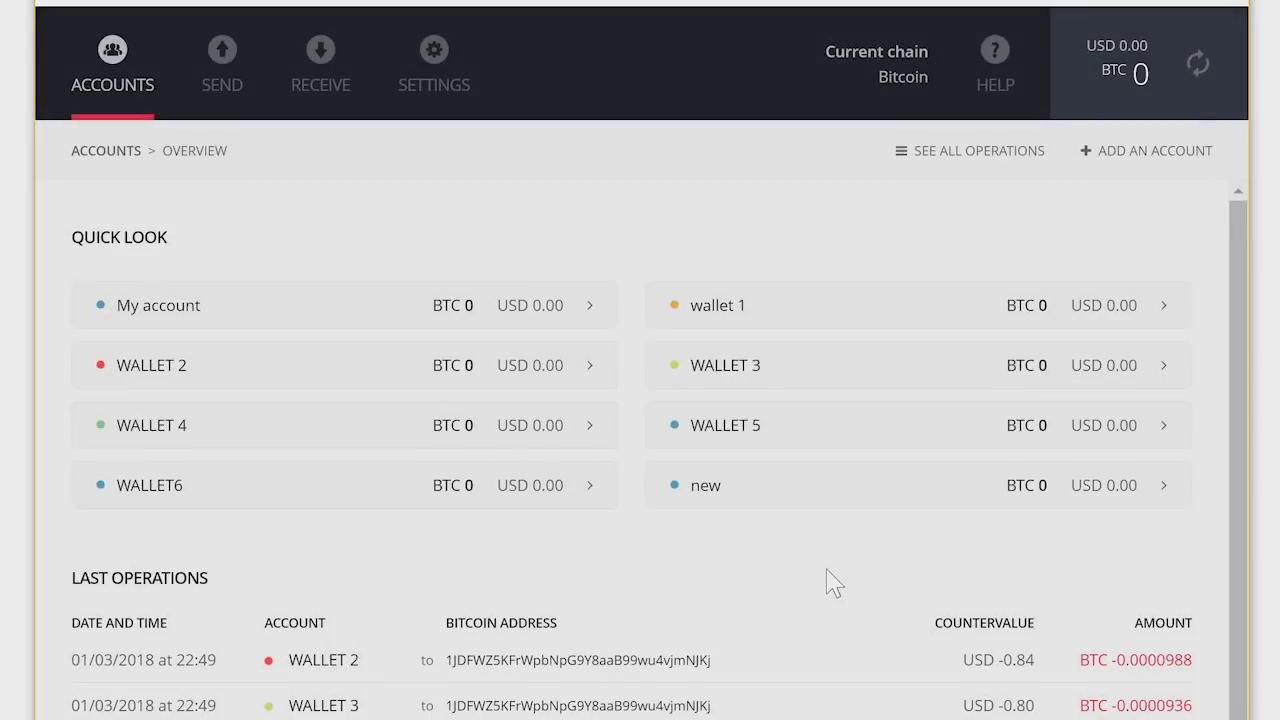